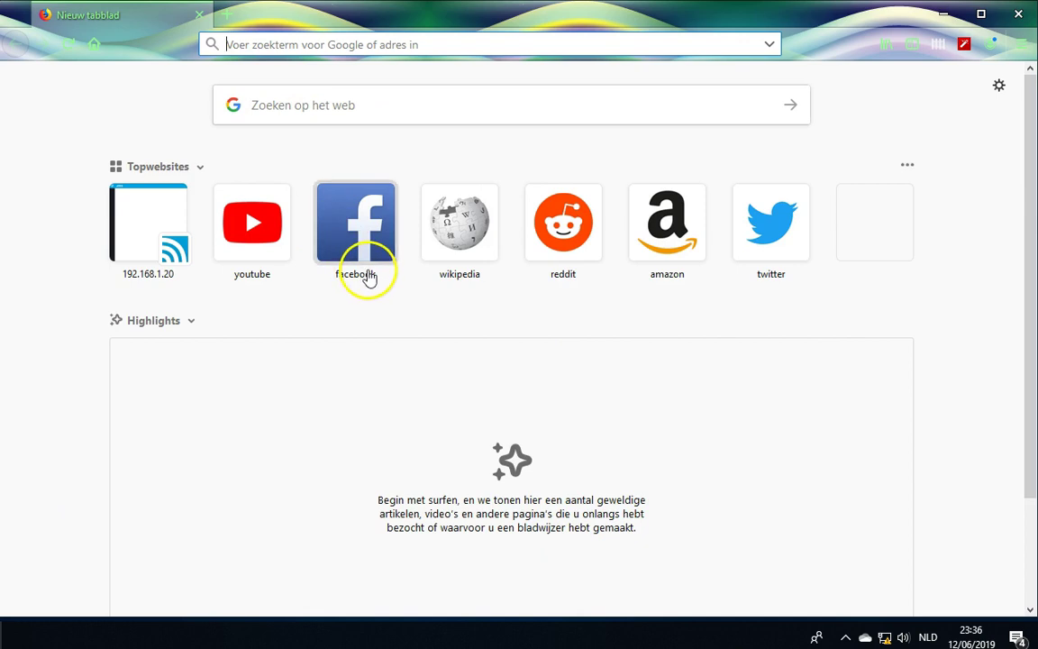
type("http")
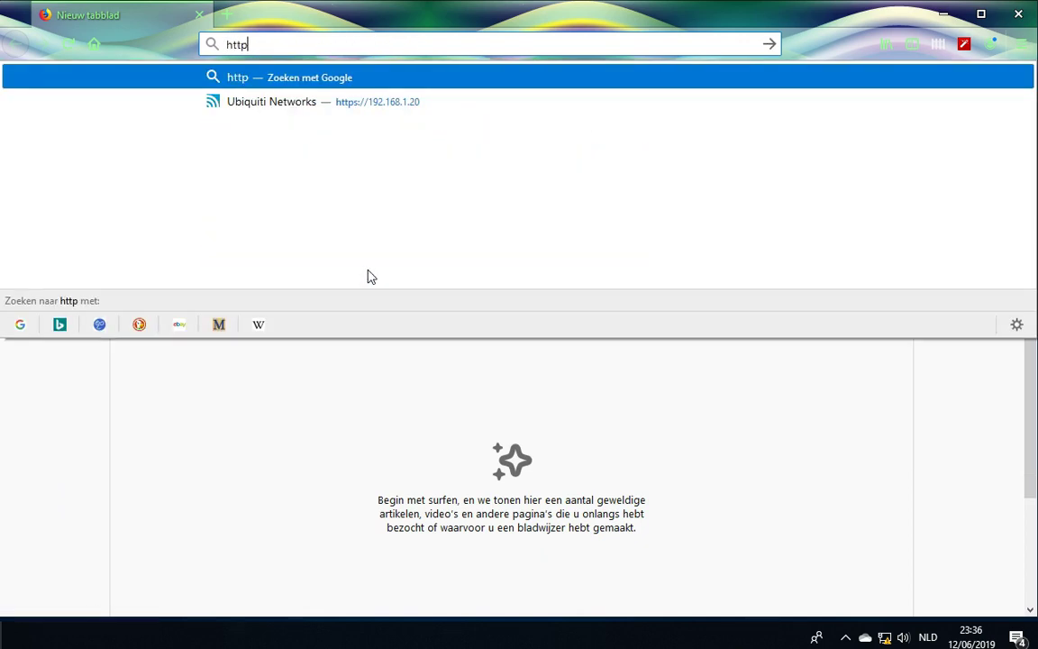
type("s://")
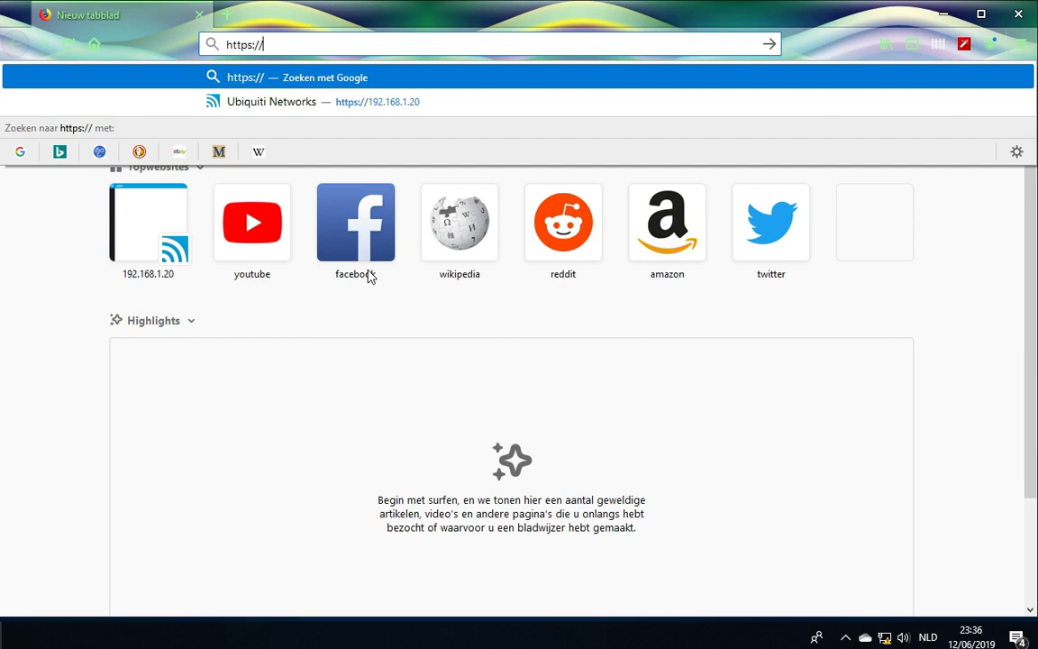
type("192.168.")
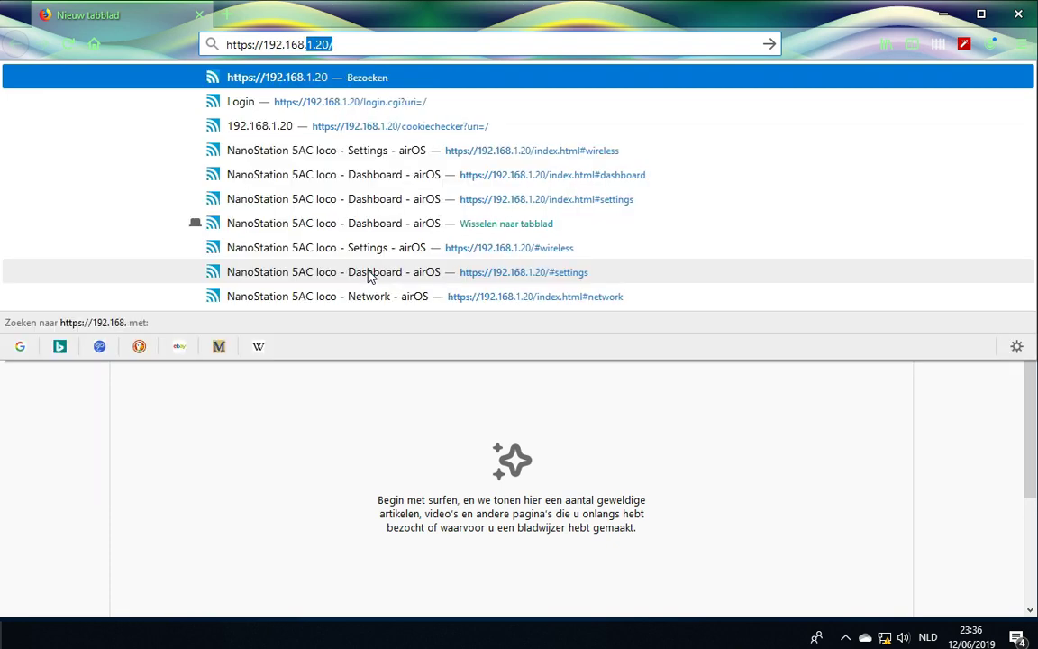
type("1.1")
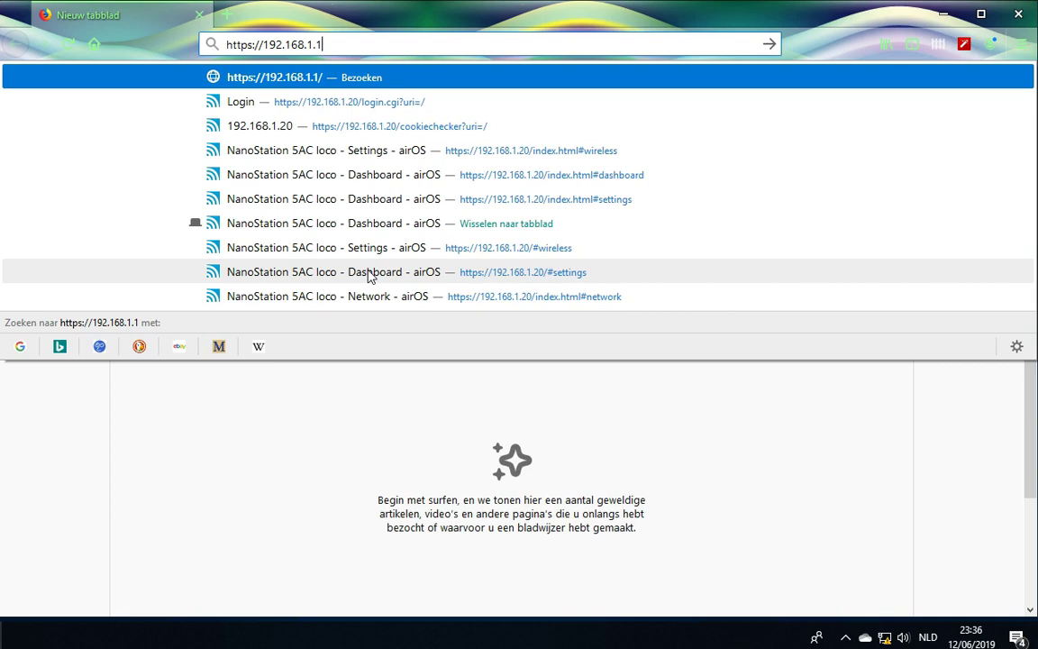
key("BackSpace")
type("20")
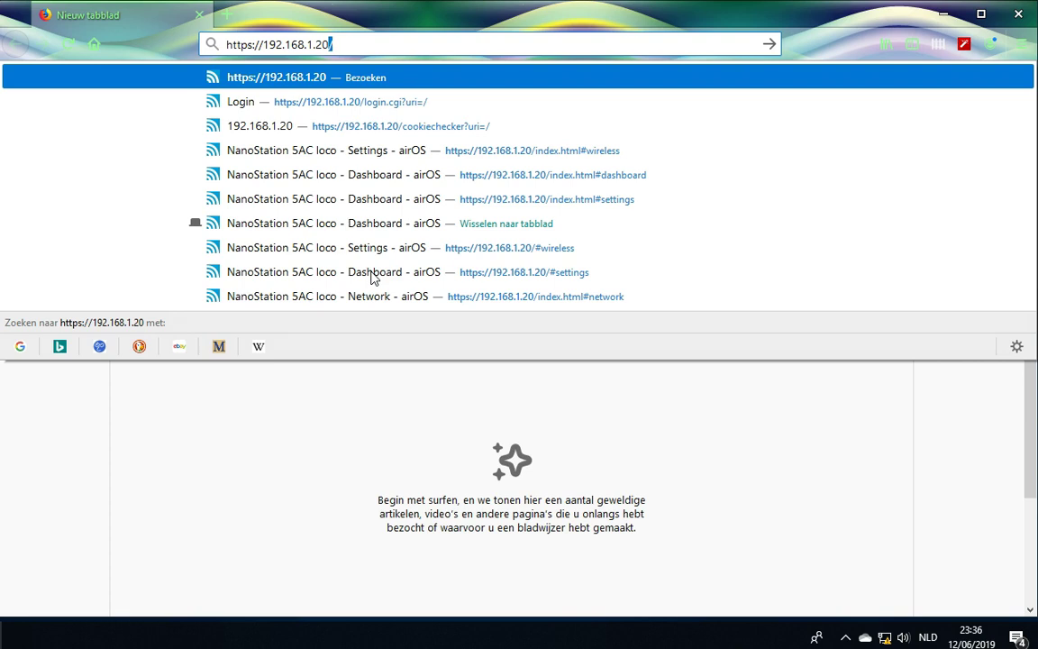
key("Return")
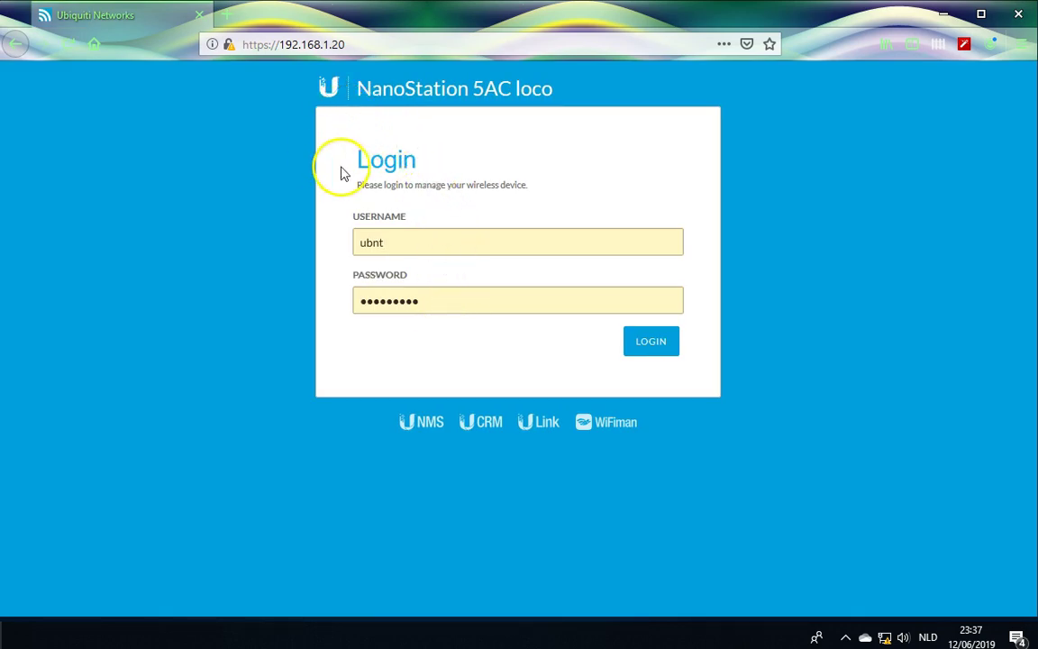
Log in with username admin and the administrator password.
left_click(451, 236)
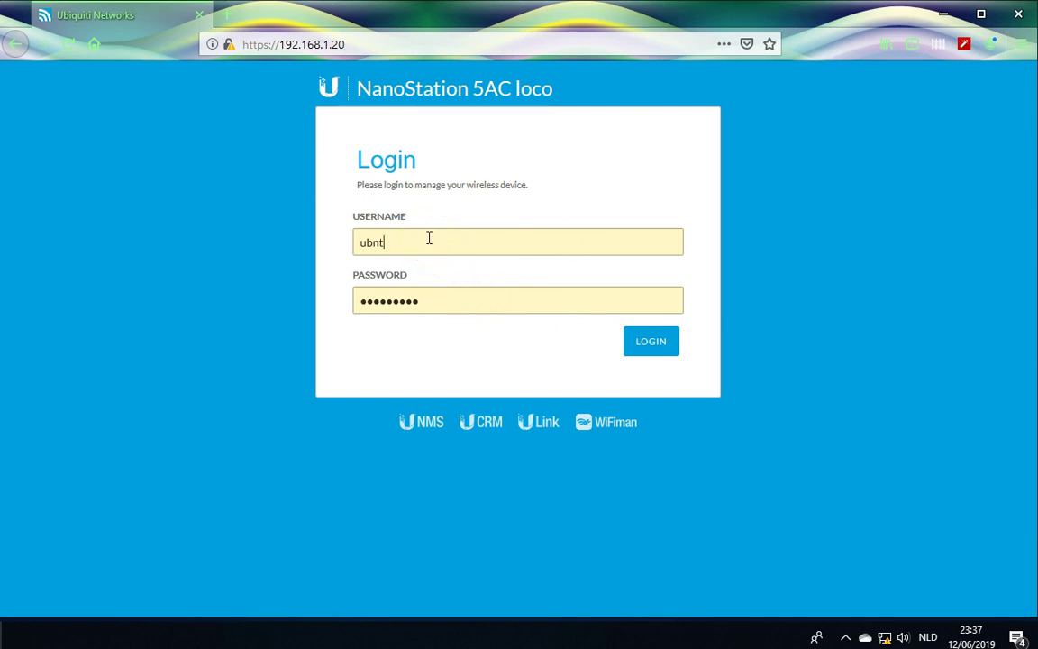
double_click(382, 241)
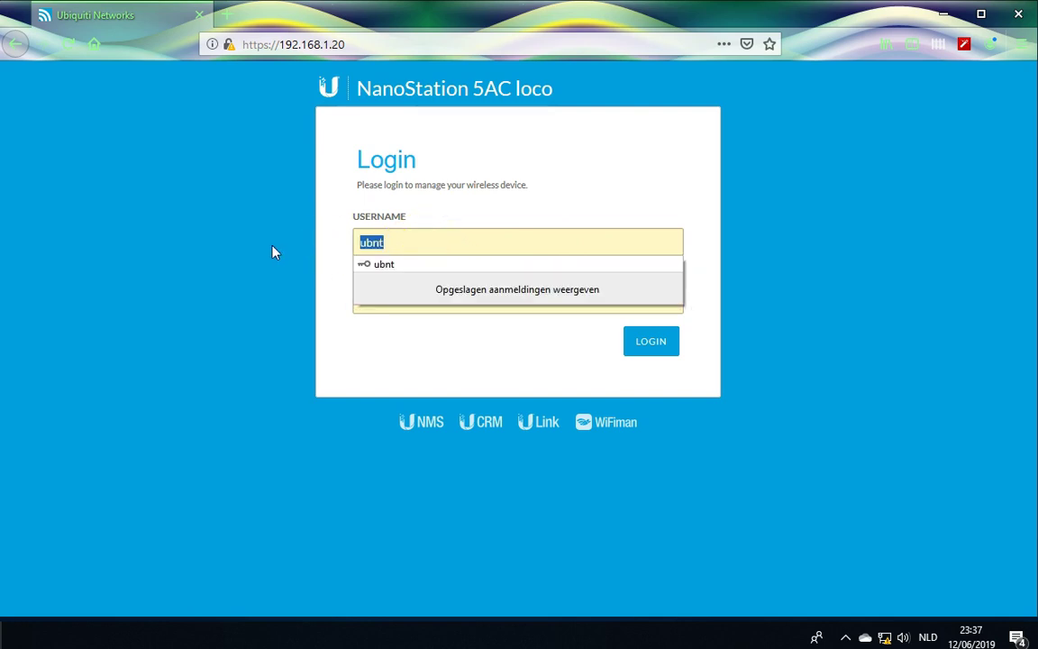
type("admin")
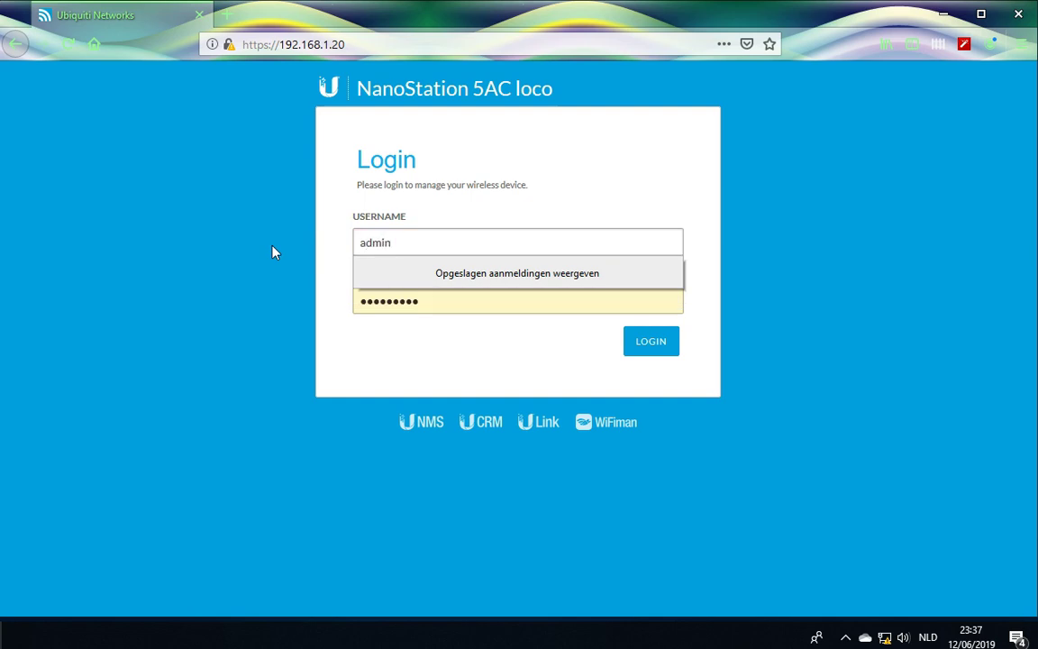
key("Tab")
key("BackSpace")
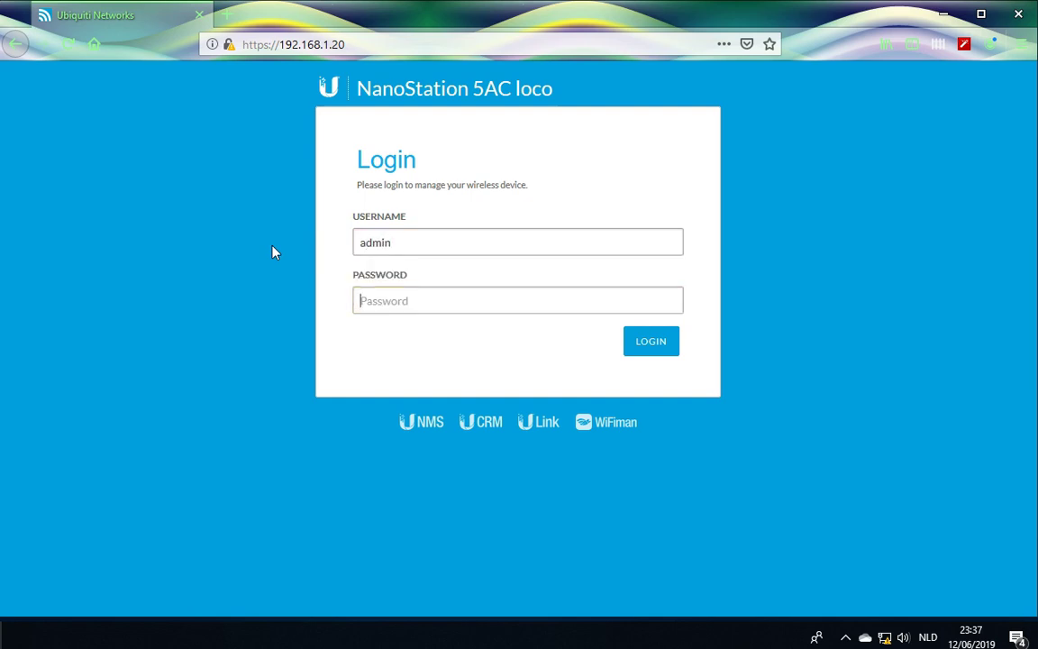
type("ubn**********")
key("Return")
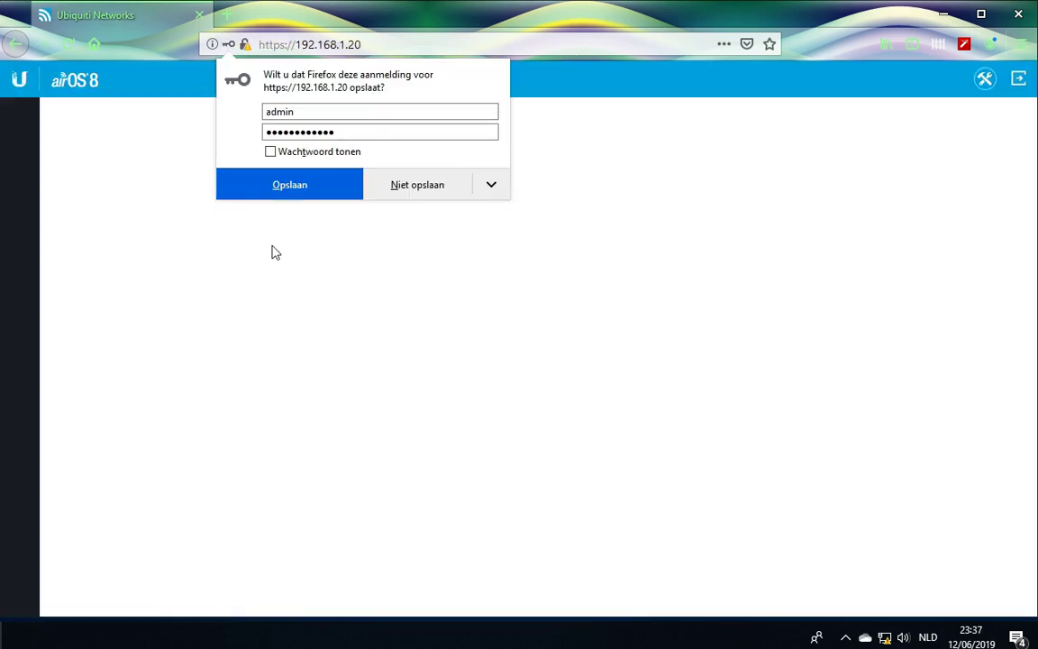
Decline Firefox's offer to save the password and look over the dashboard.
left_click(424, 186)
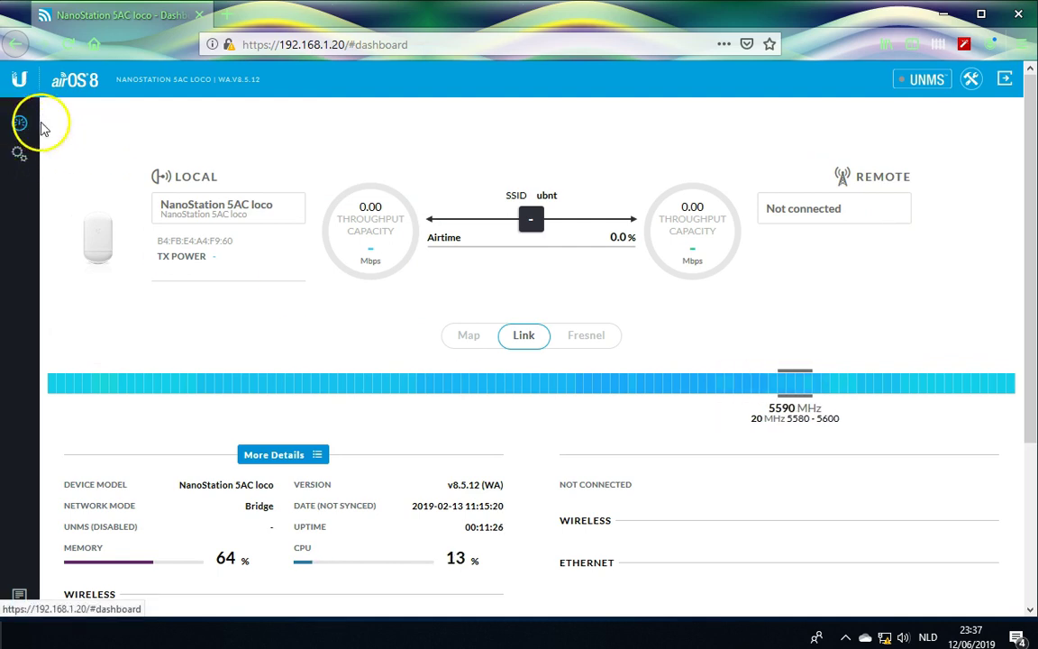
scroll(215, 405, "down", 4)
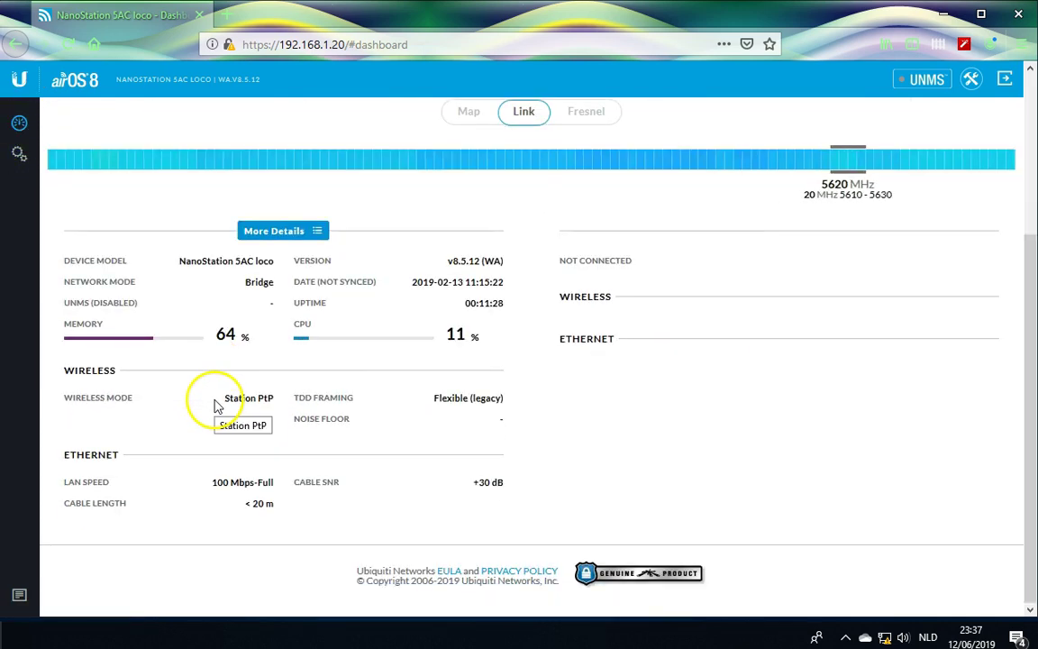
scroll(268, 366, "up", 3)
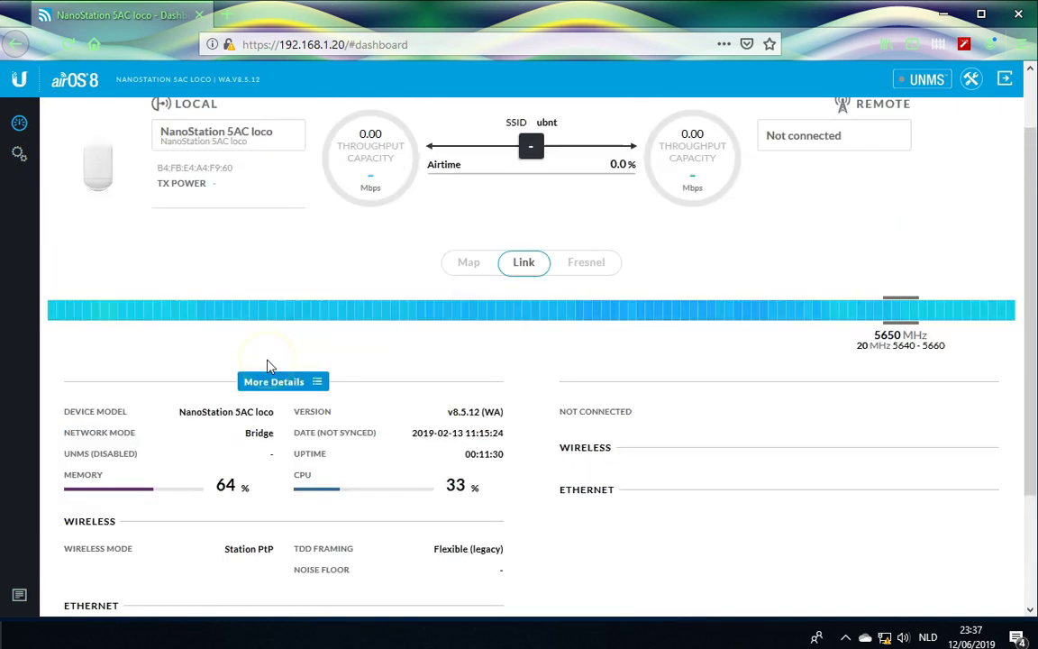
scroll(268, 365, "up", 2)
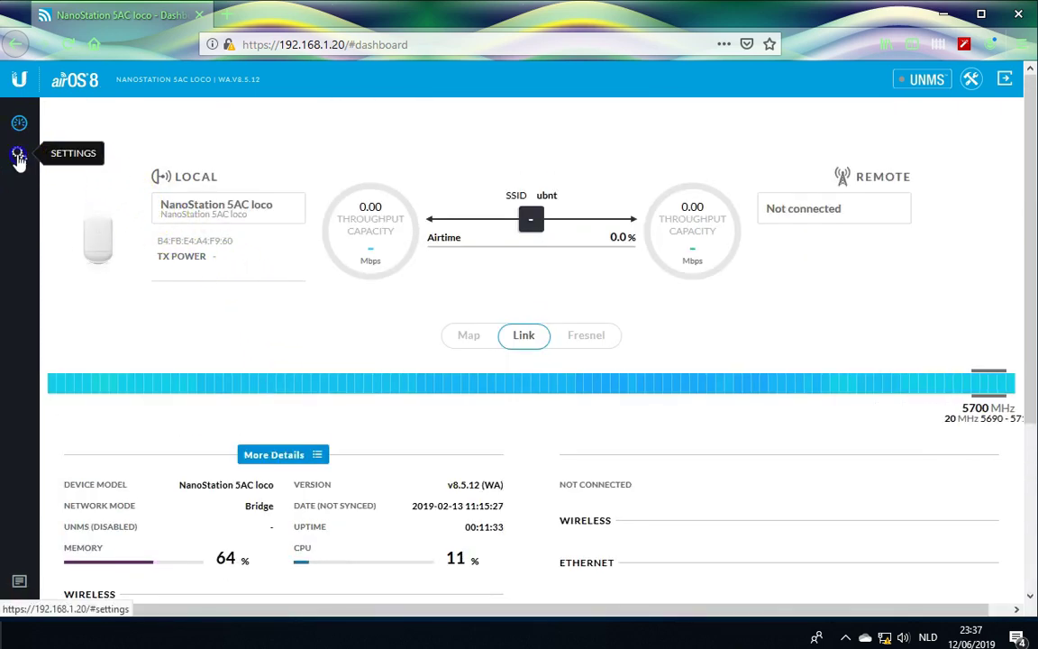
In Settings, set the wireless mode to Access Point PtP.
left_click(18, 159)
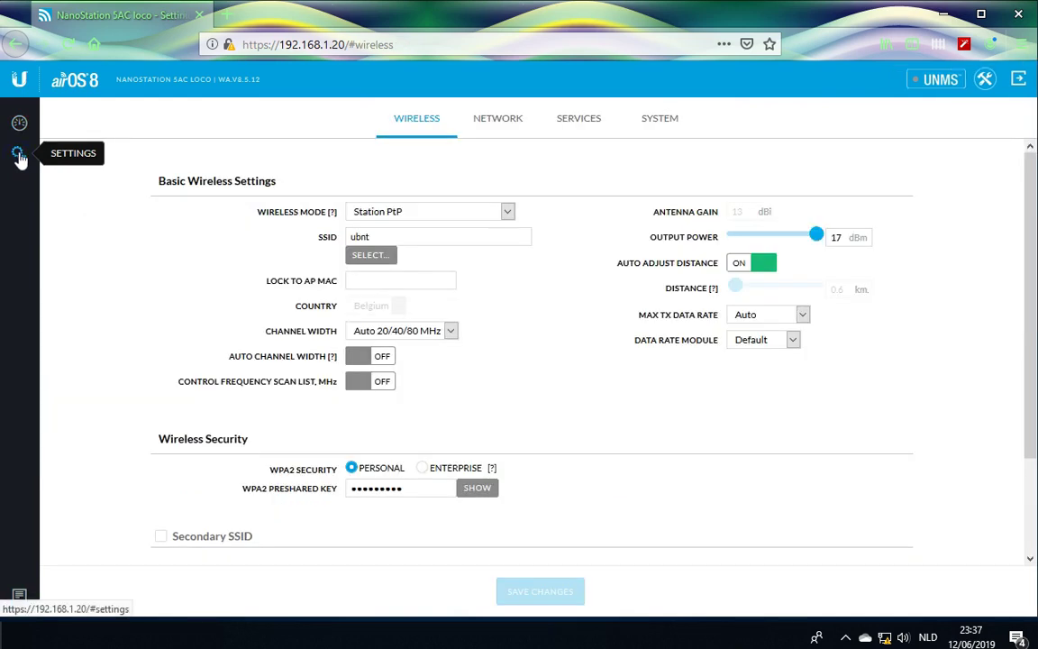
left_click(266, 216)
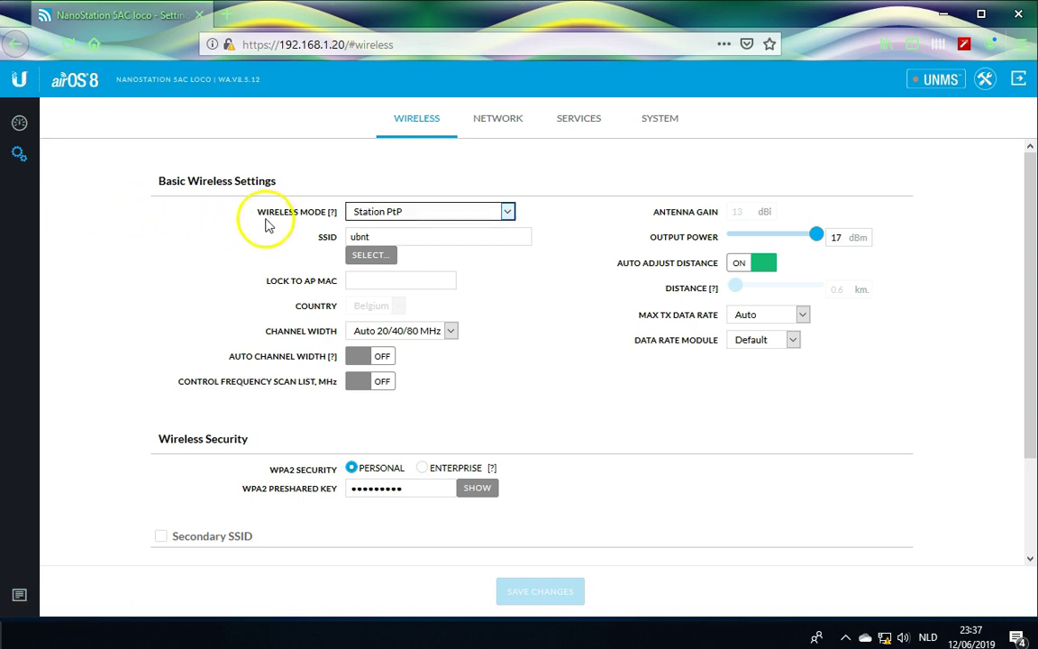
left_click(509, 212)
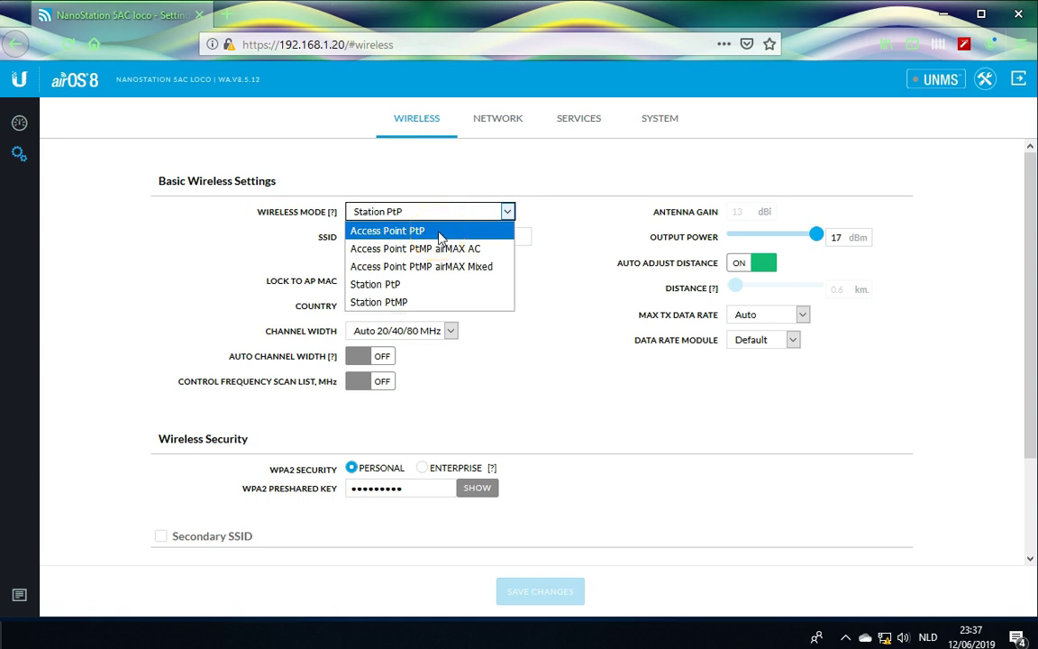
left_click(434, 238)
left_click(440, 233)
left_click(261, 248)
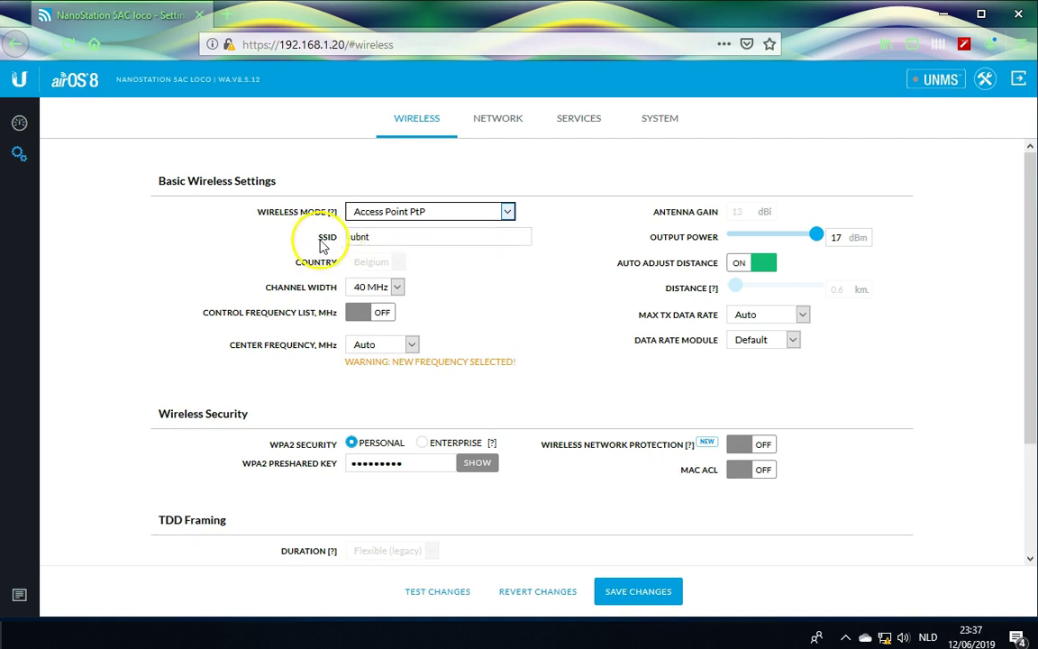
Append -test to the SSID so it reads ubnt-test.
left_click(342, 249)
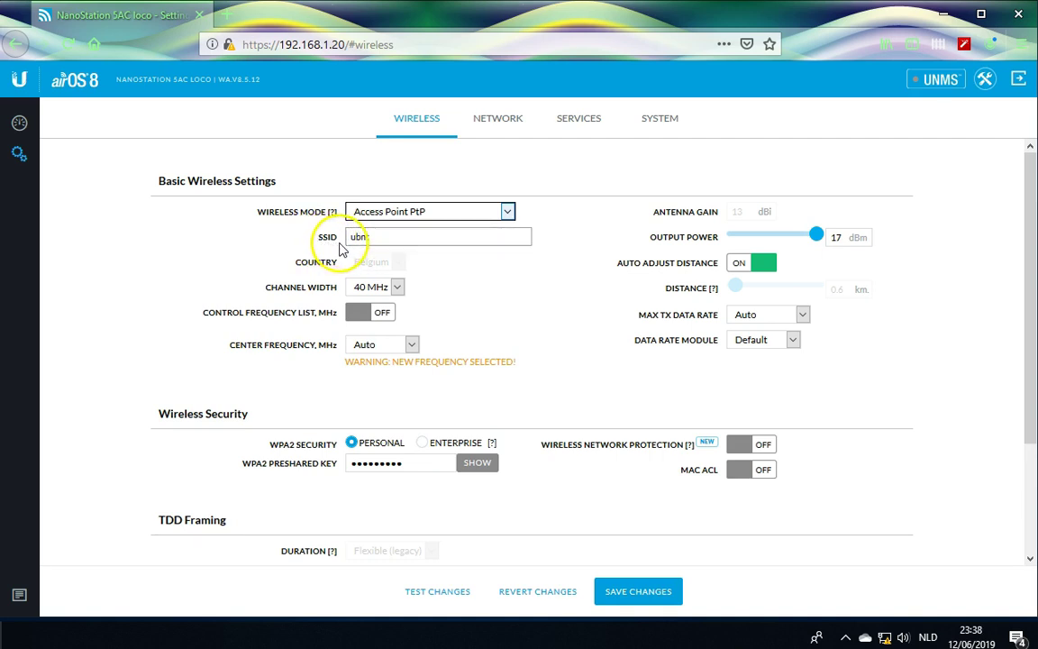
left_click_drag(370, 236, 214, 236)
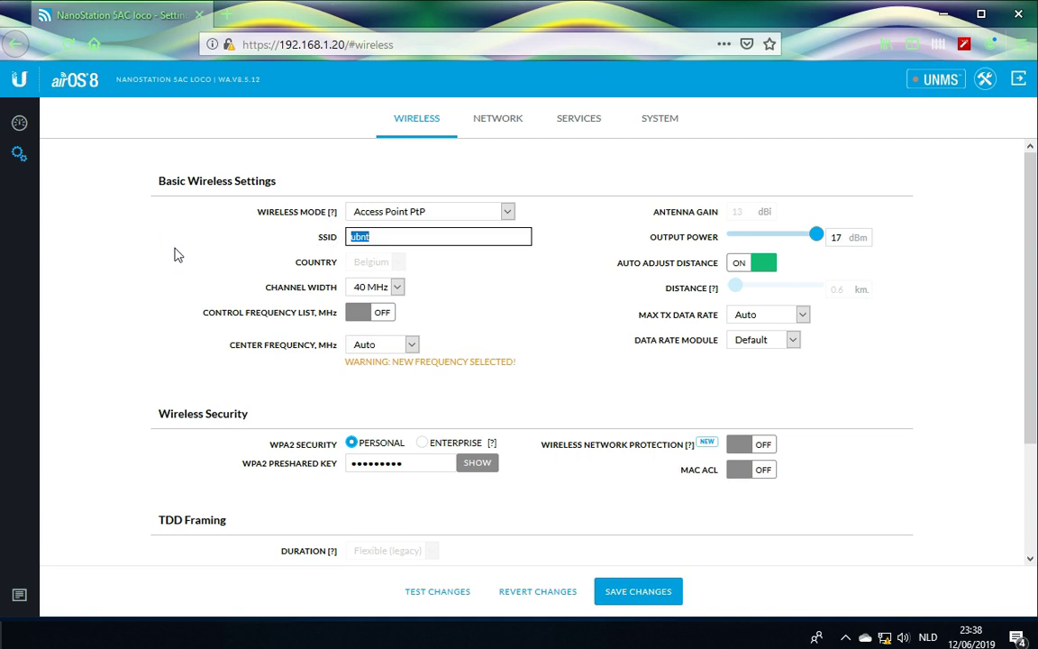
key("End")
type("-test")
left_click(145, 255)
left_click(311, 286)
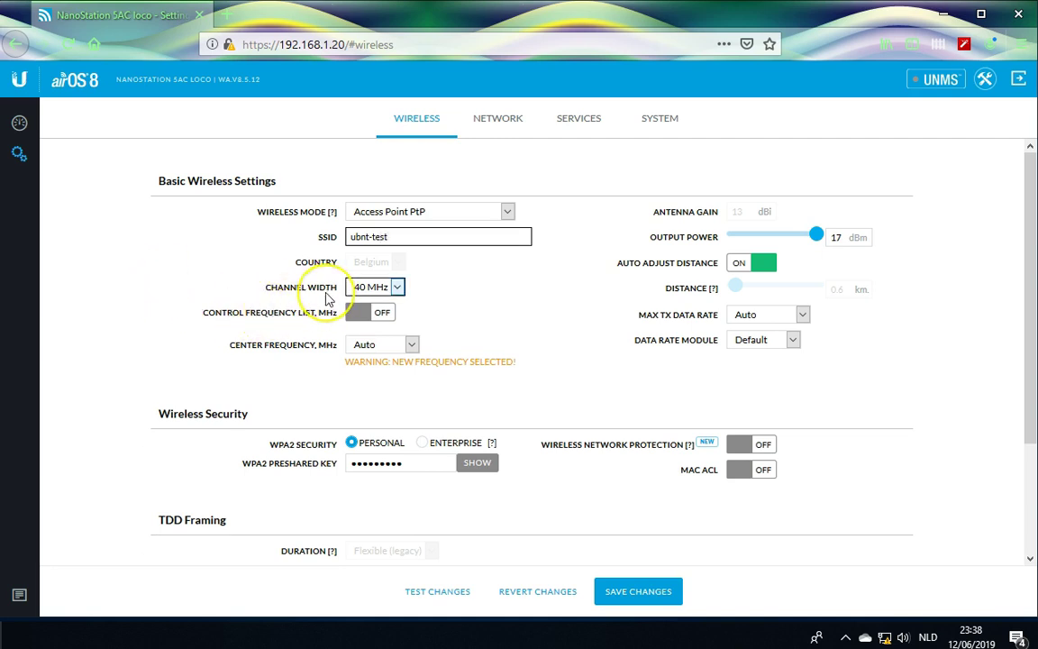
left_click(398, 287)
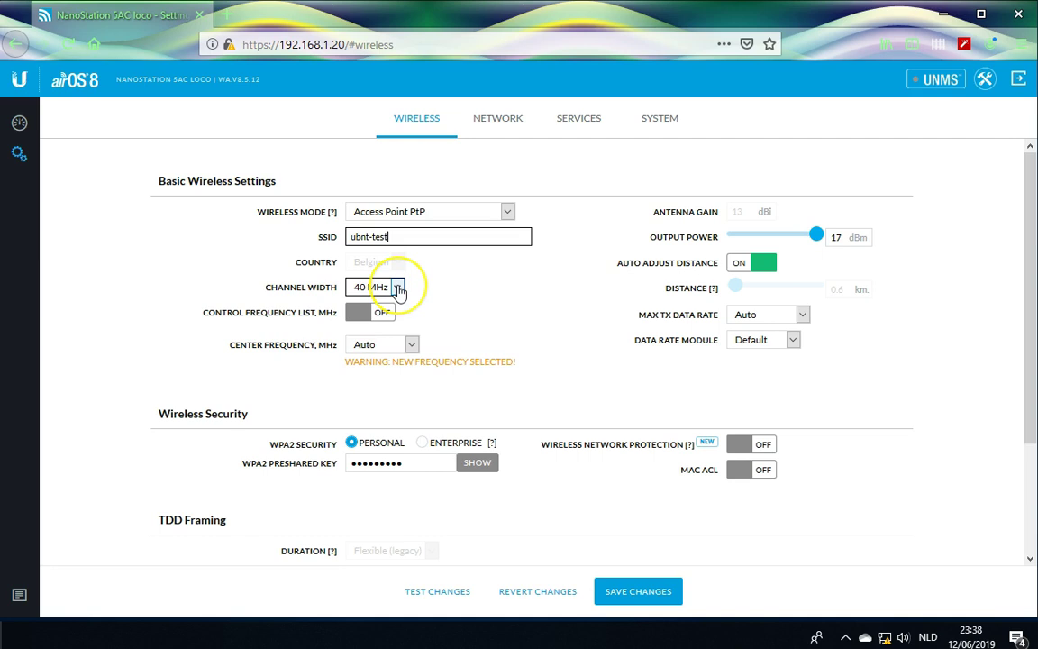
Choose 20 MHz in the Channel Width dropdown.
left_click(398, 286)
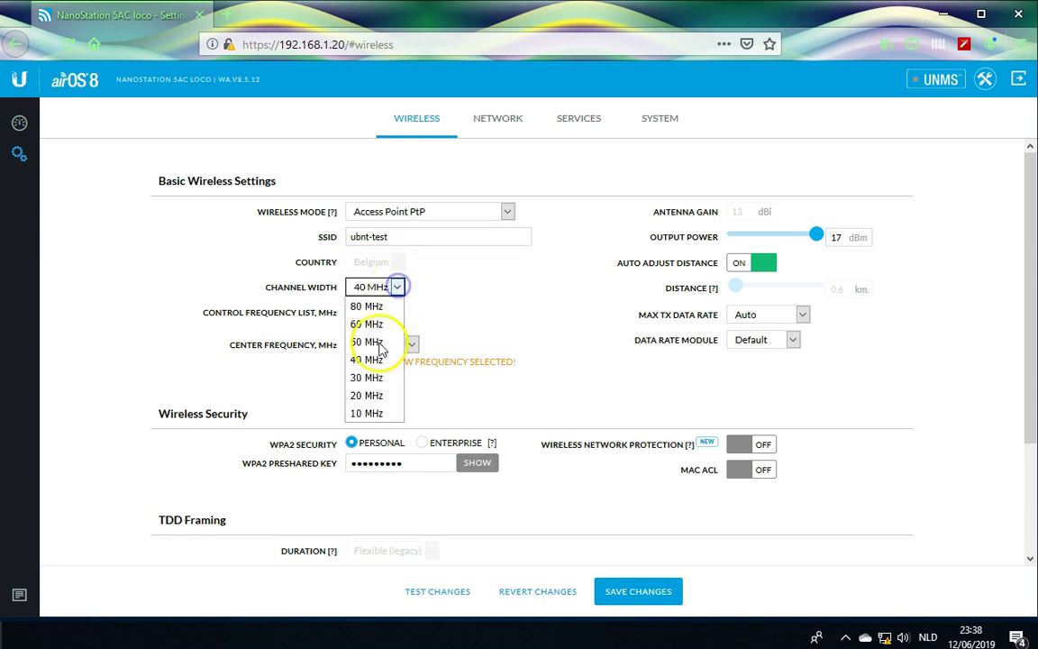
left_click(368, 397)
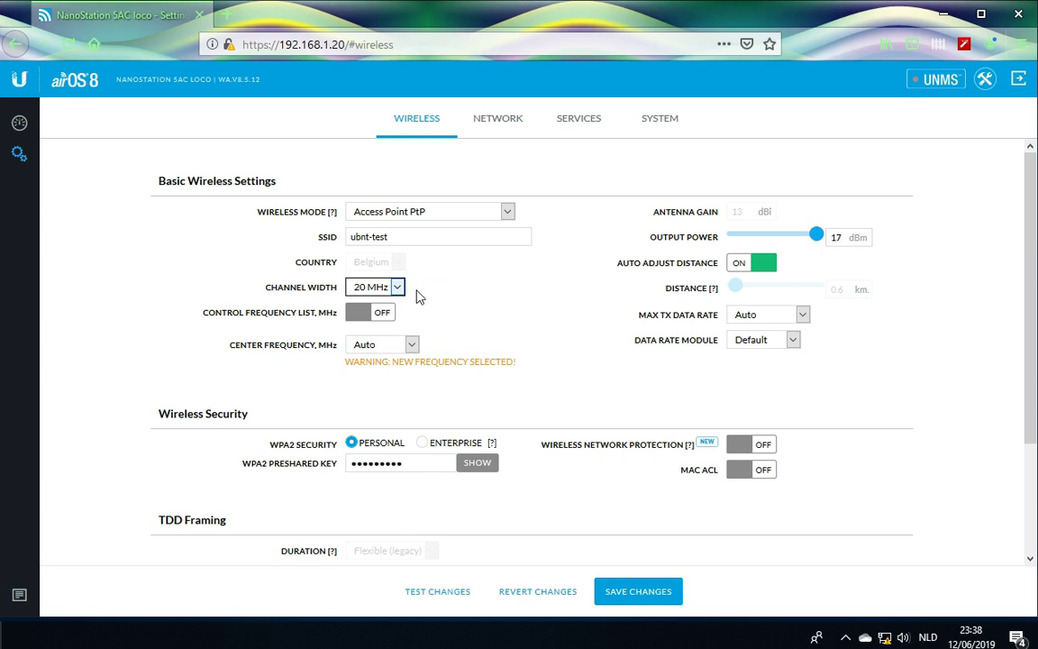
left_click(397, 287)
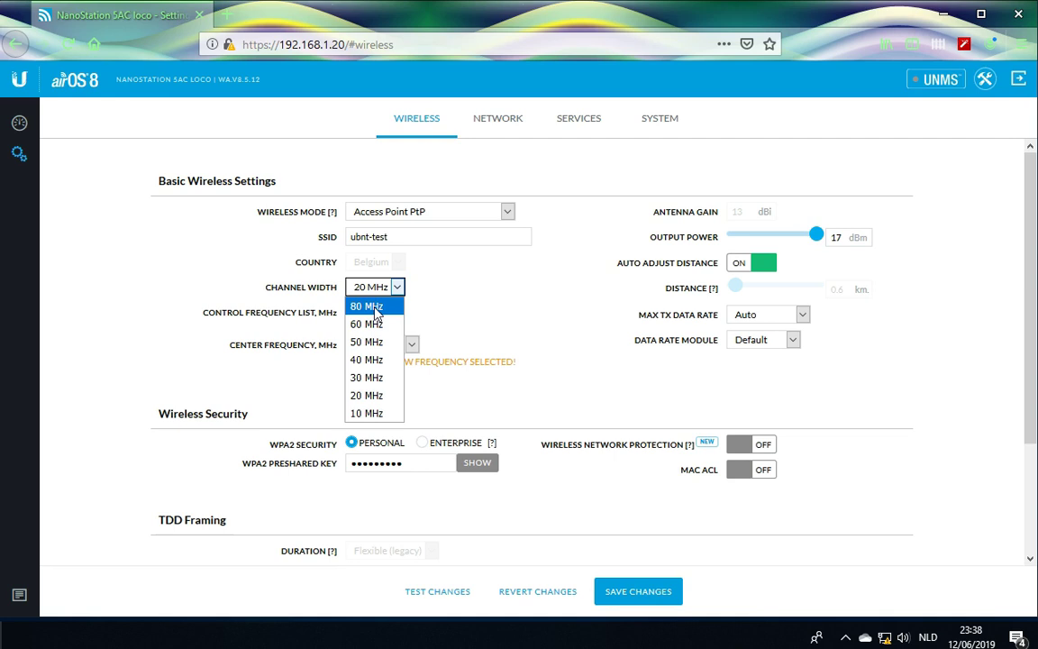
left_click(369, 397)
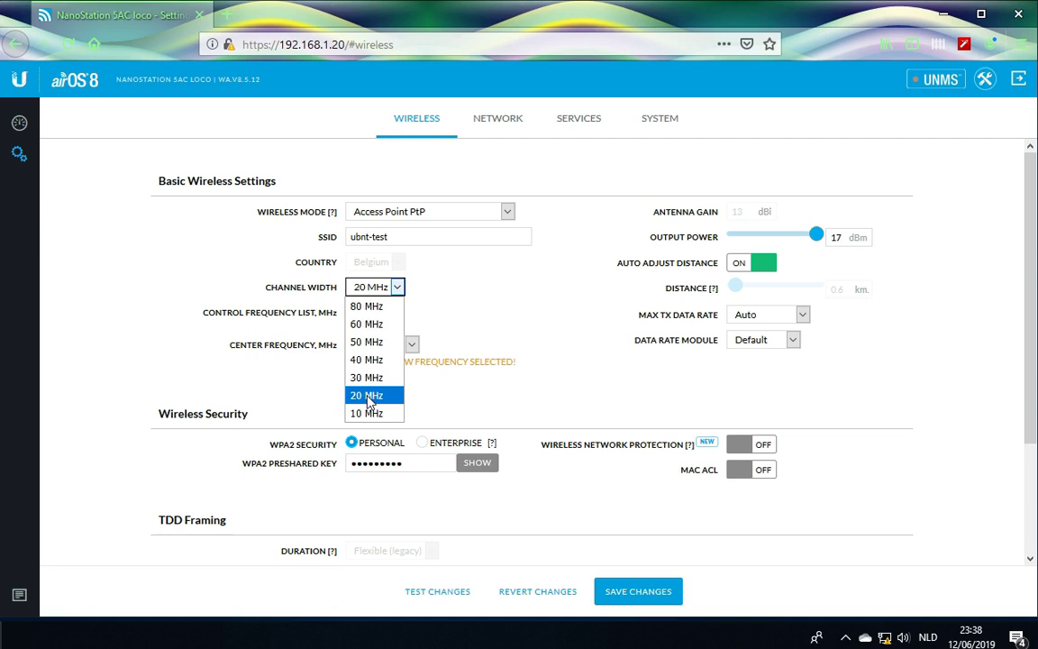
left_click(369, 397)
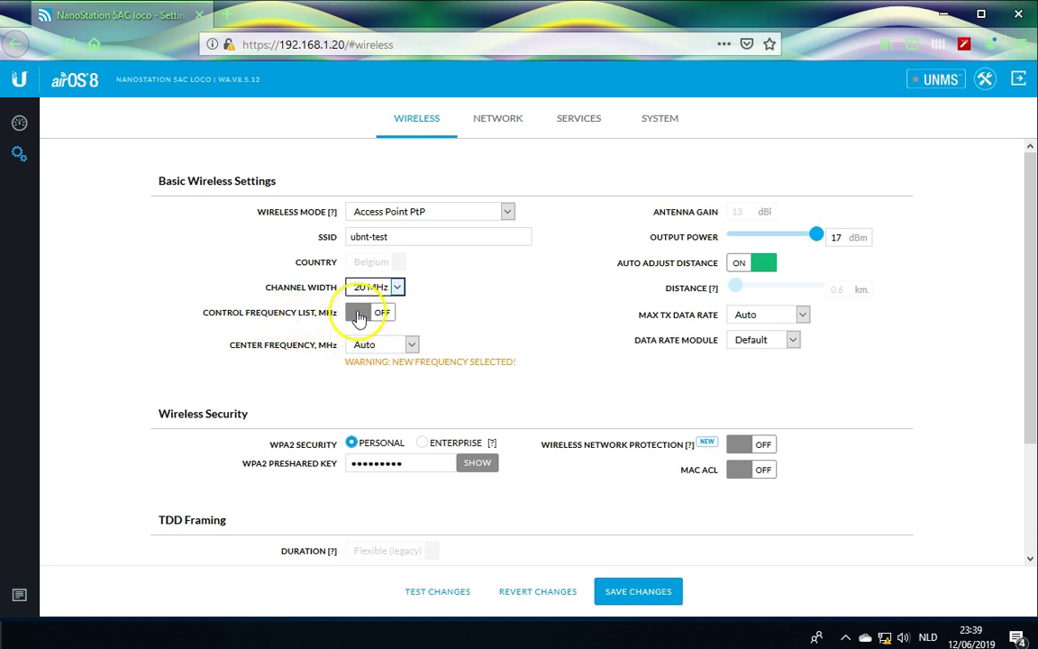
Switch the control frequency list on and tick only 5180, 5200 and 5220 MHz.
left_click(357, 313)
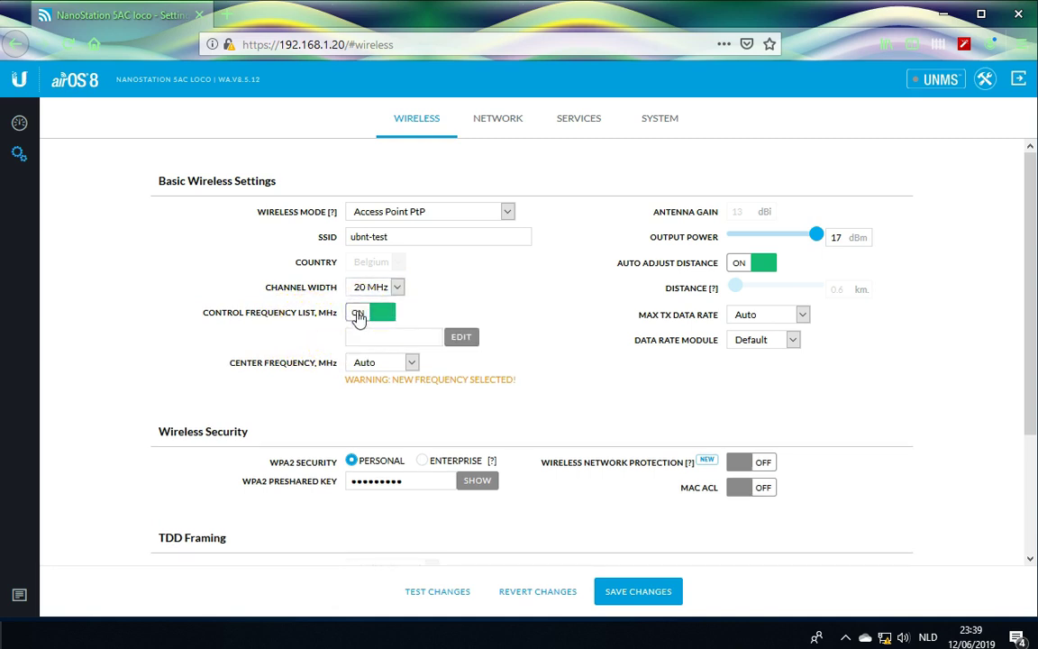
left_click(462, 339)
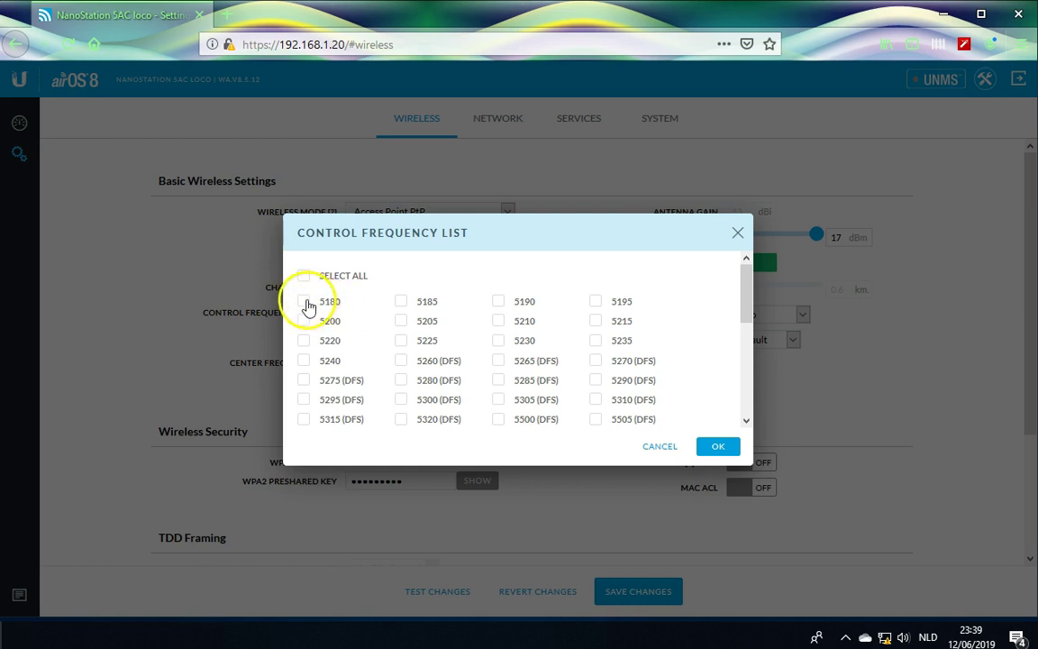
left_click(304, 302)
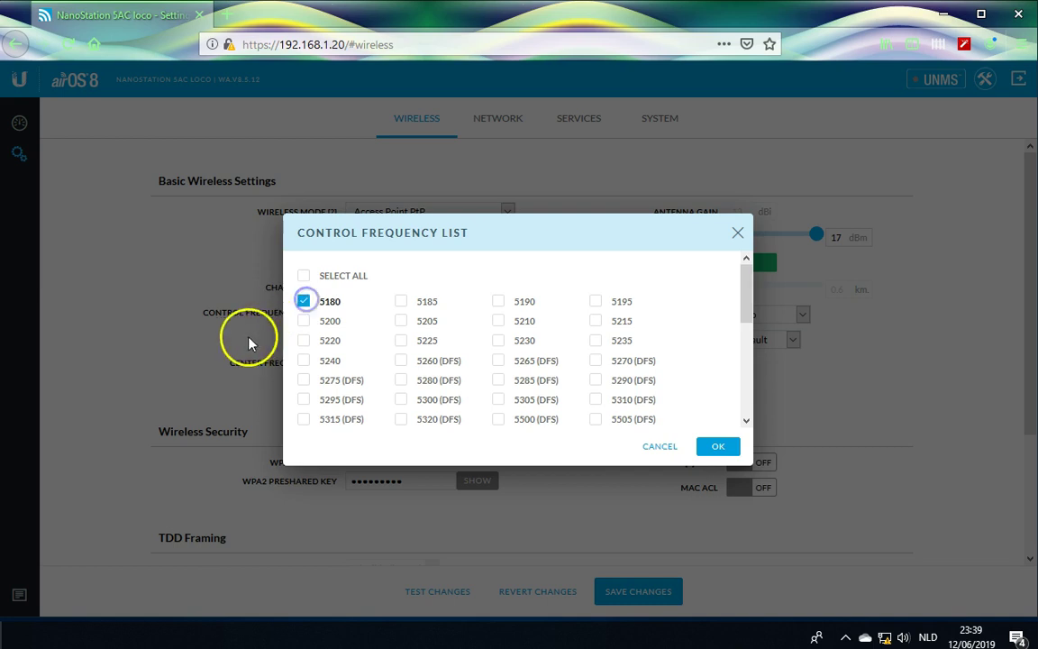
left_click(304, 321)
left_click(304, 340)
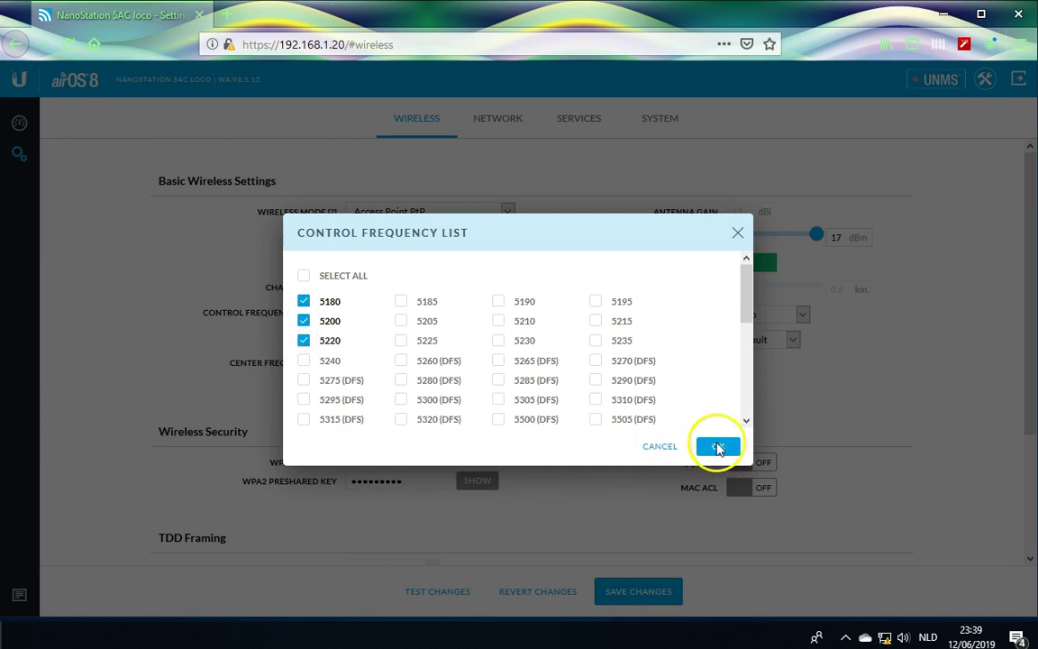
left_click(718, 447)
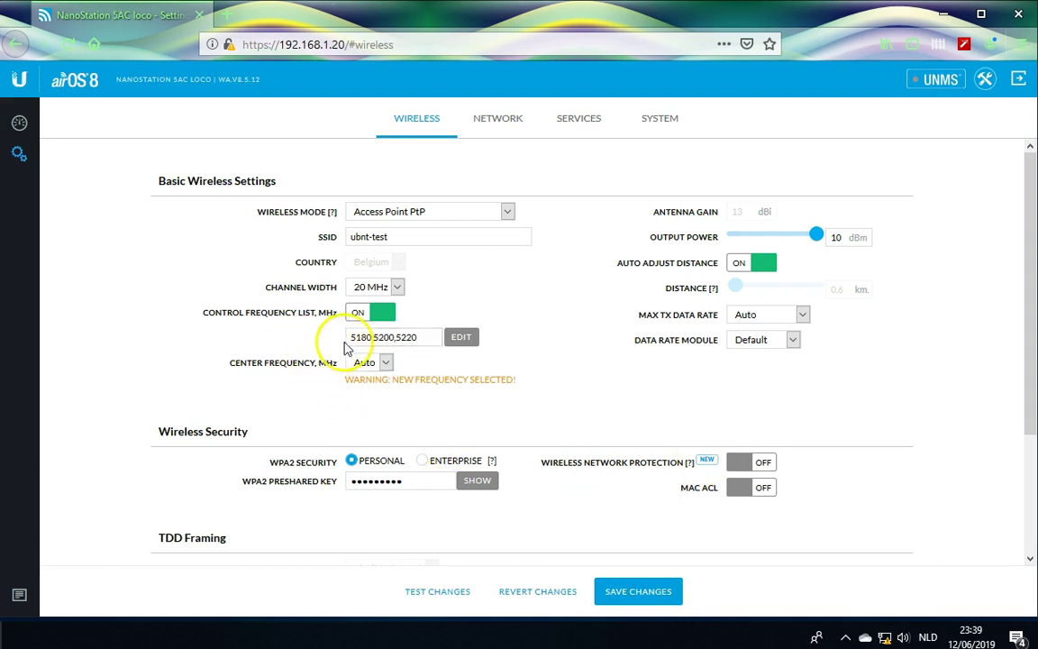
Pick 5200 from the Center Frequency dropdown so the control frequency follows at 5200.
left_click(423, 338)
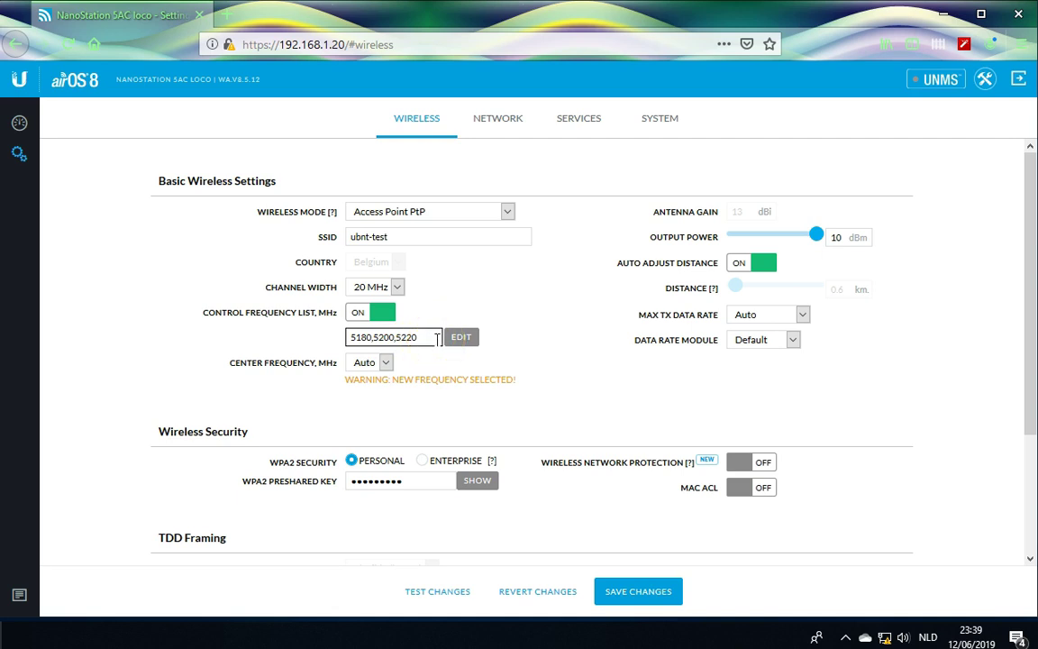
left_click(386, 363)
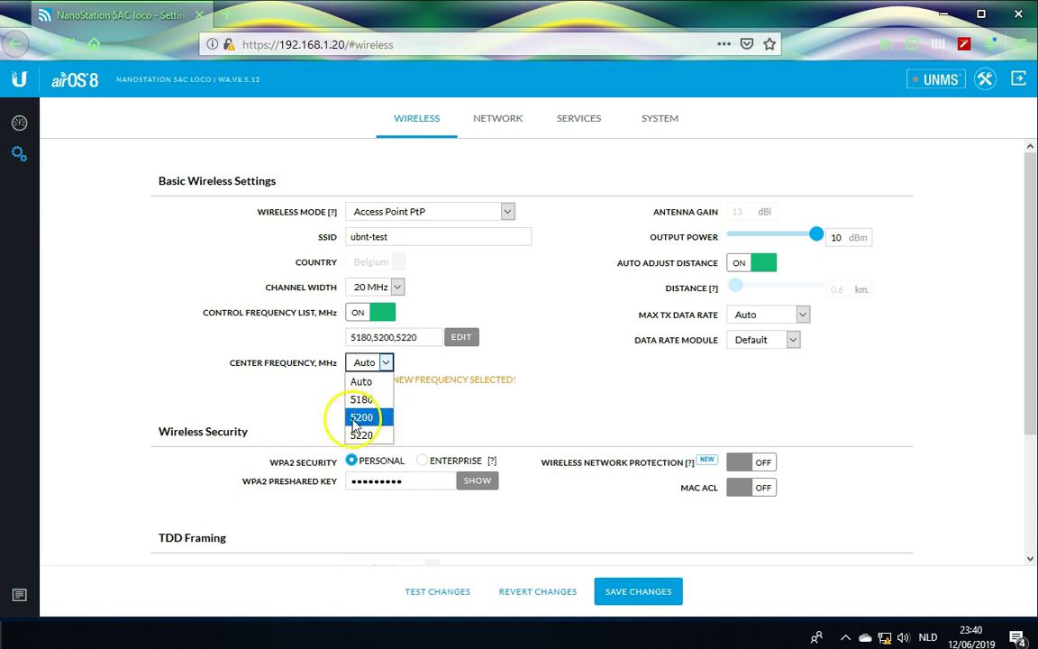
left_click(377, 417)
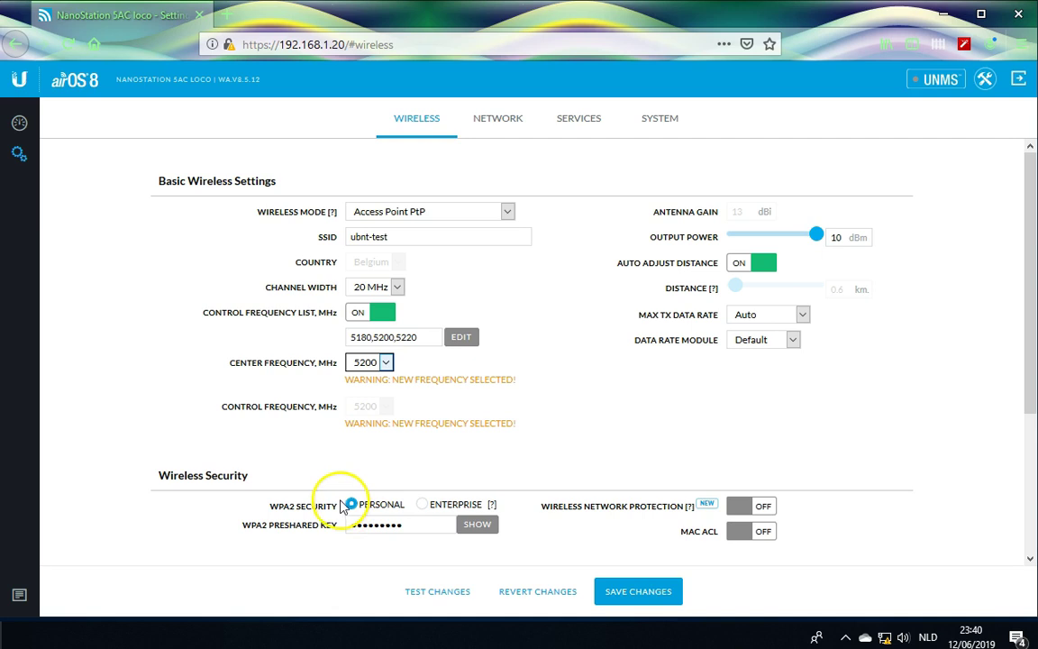
Enter a new WPA2 preshared key, then show and hide it to verify.
scroll(329, 509, "down", 3)
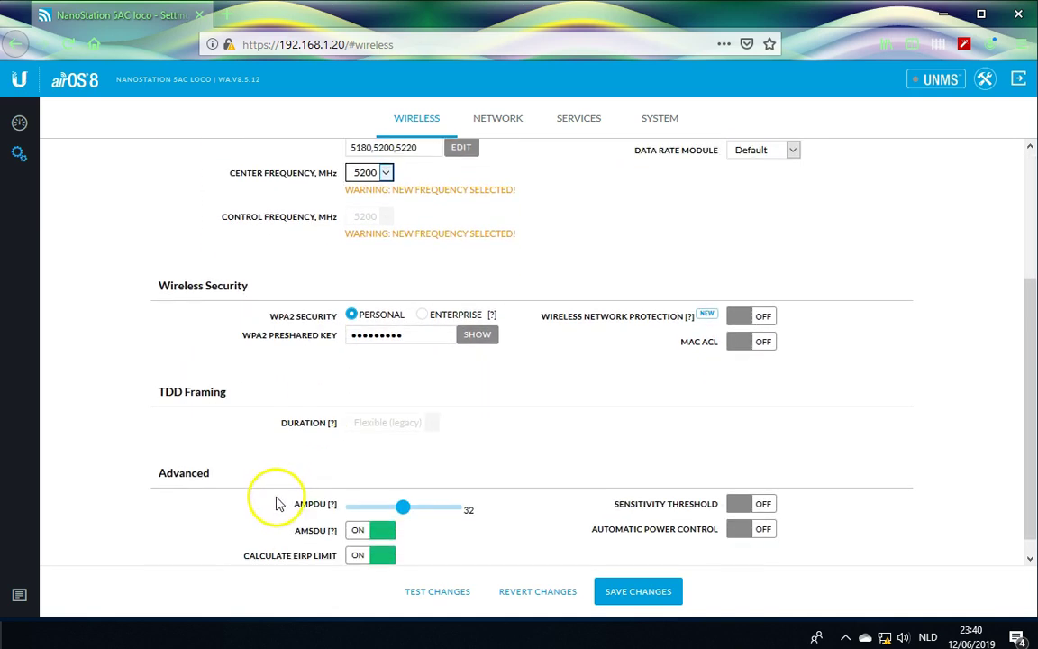
key("Tab")
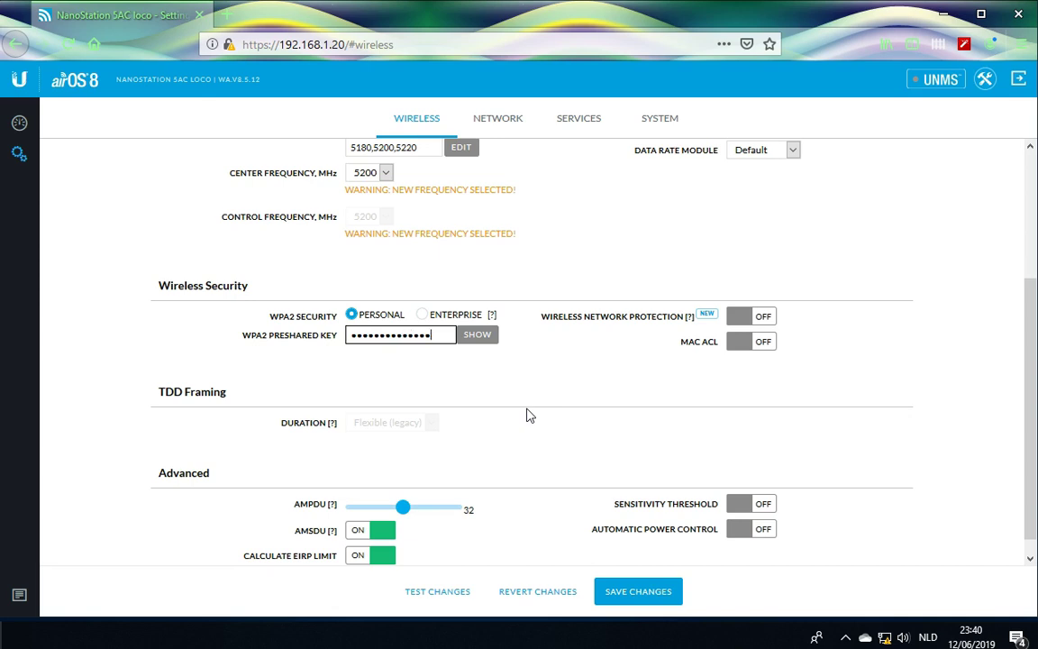
left_click(524, 421)
left_click(477, 335)
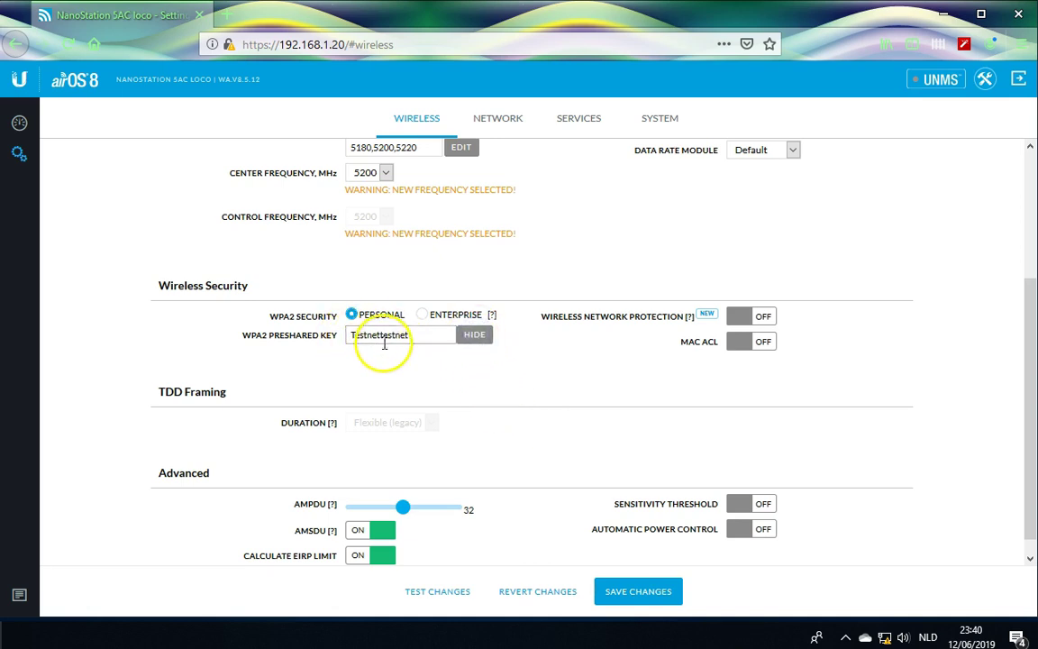
left_click(475, 337)
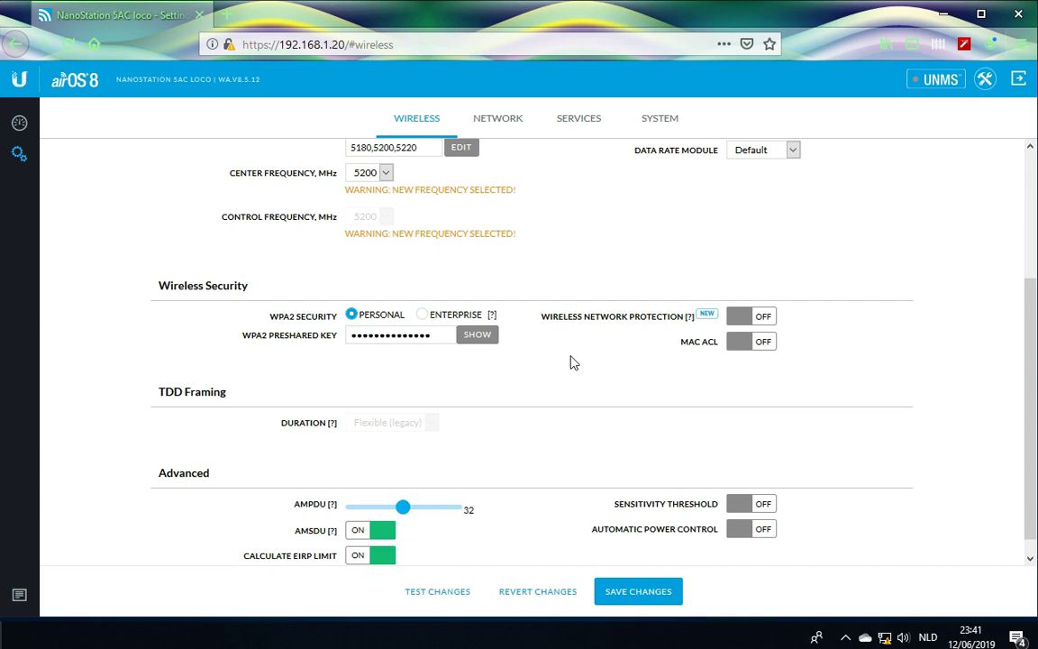
scroll(947, 263, "up", 3)
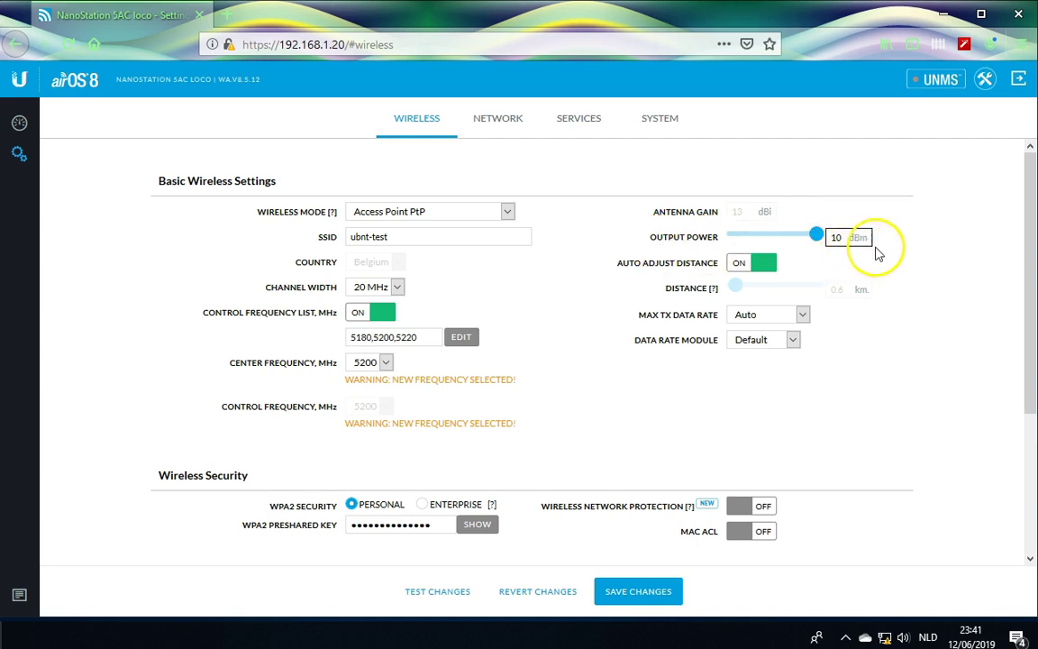
Turn off auto adjust distance, set the distance to 3 km, then re-enable auto adjust.
left_click(793, 340)
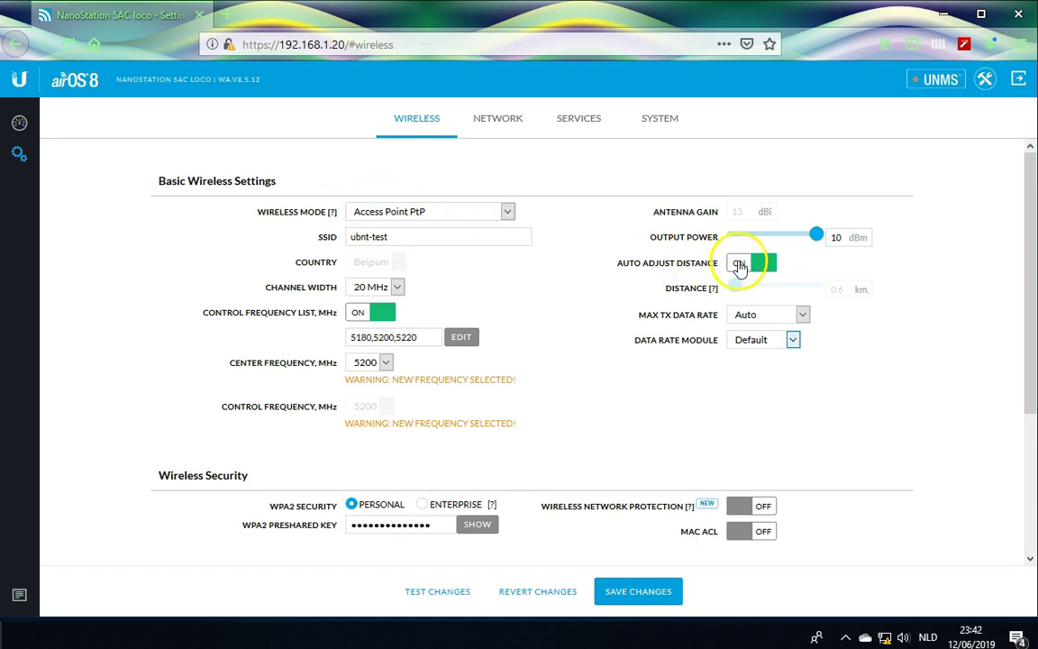
left_click(739, 264)
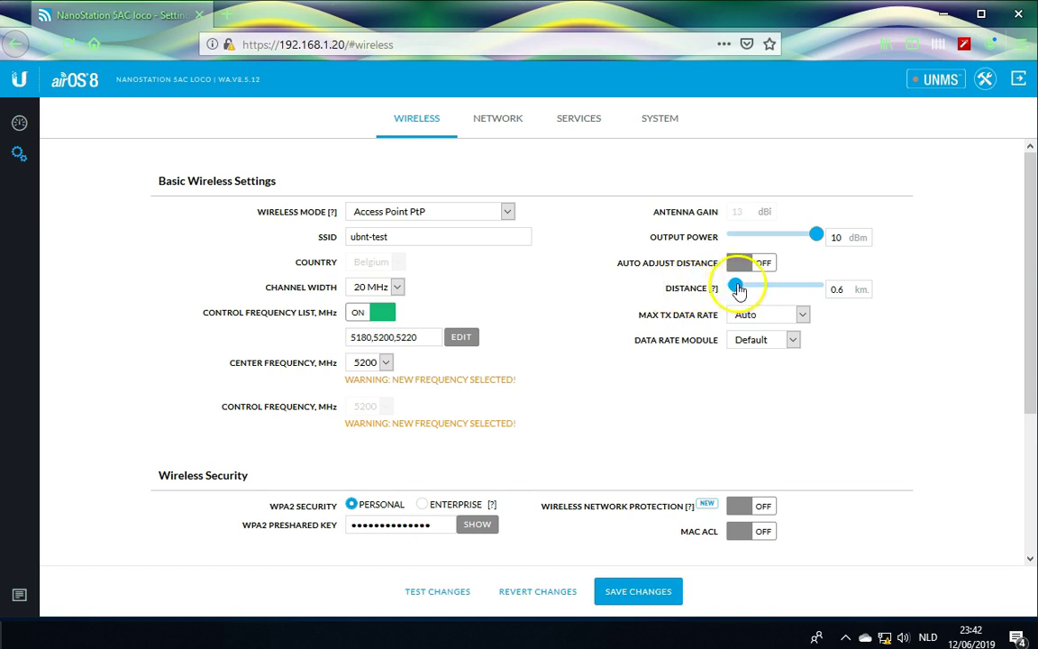
left_click(736, 286)
left_click_drag(744, 288, 744, 288)
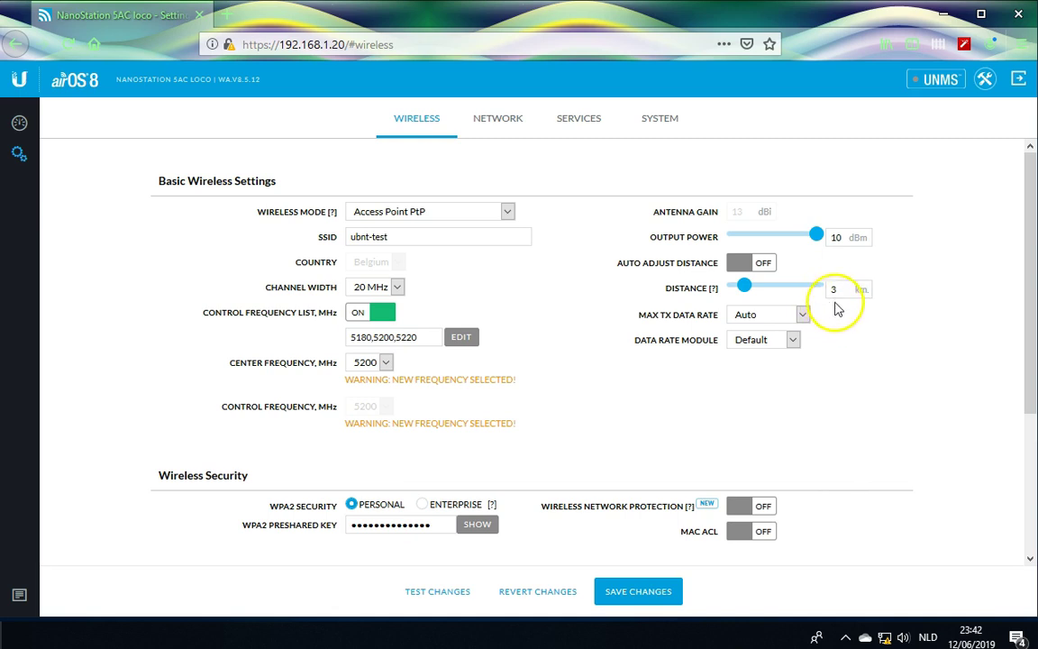
left_click(835, 287)
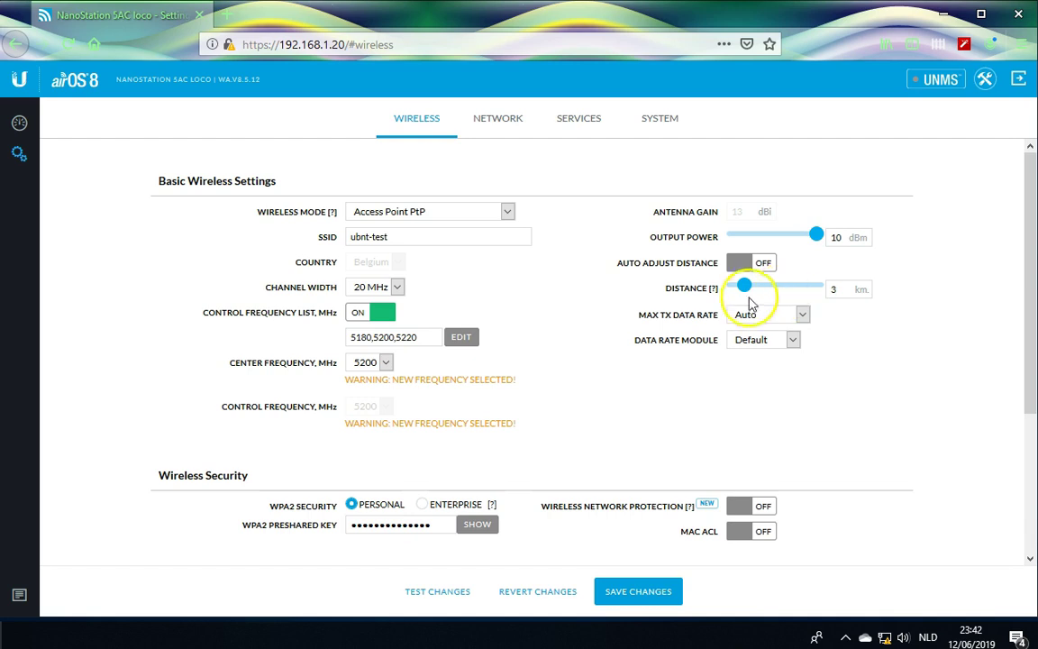
left_click(833, 290)
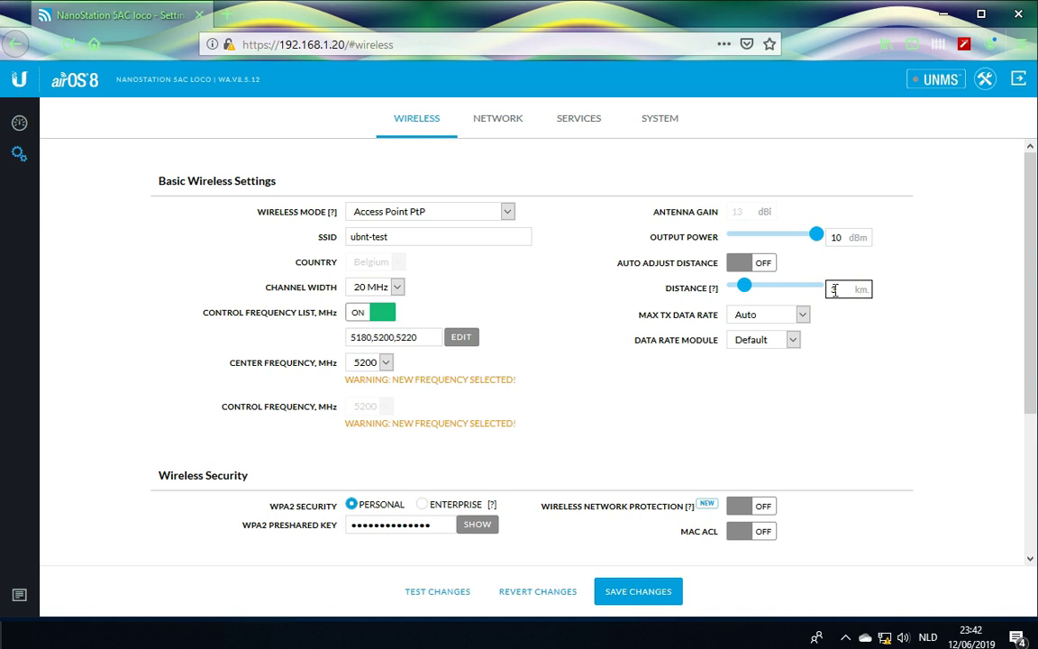
left_click(757, 423)
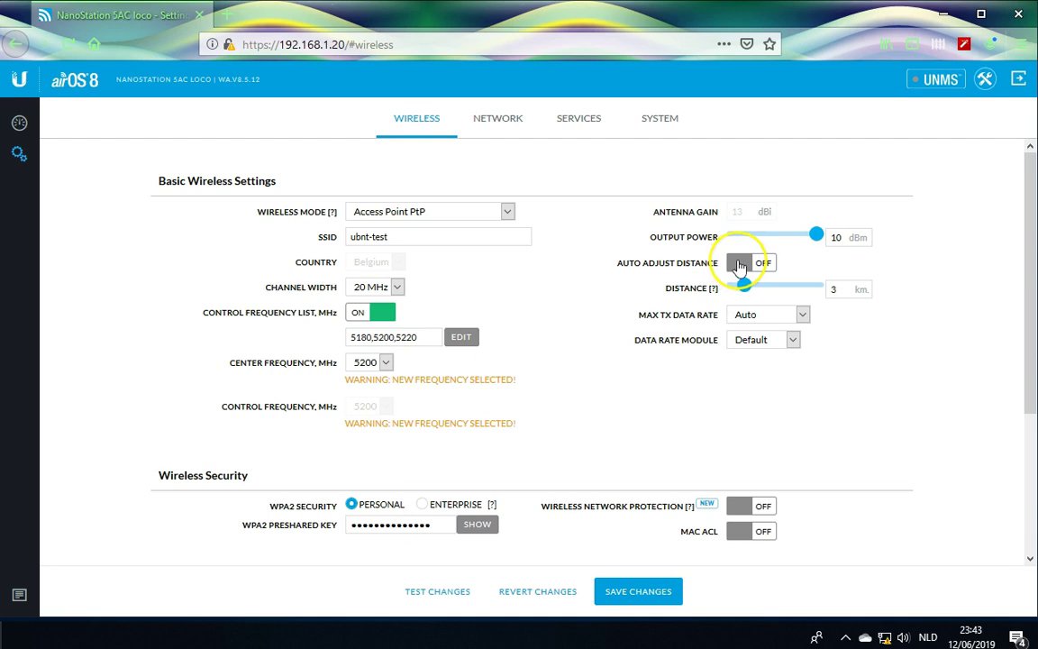
left_click(746, 263)
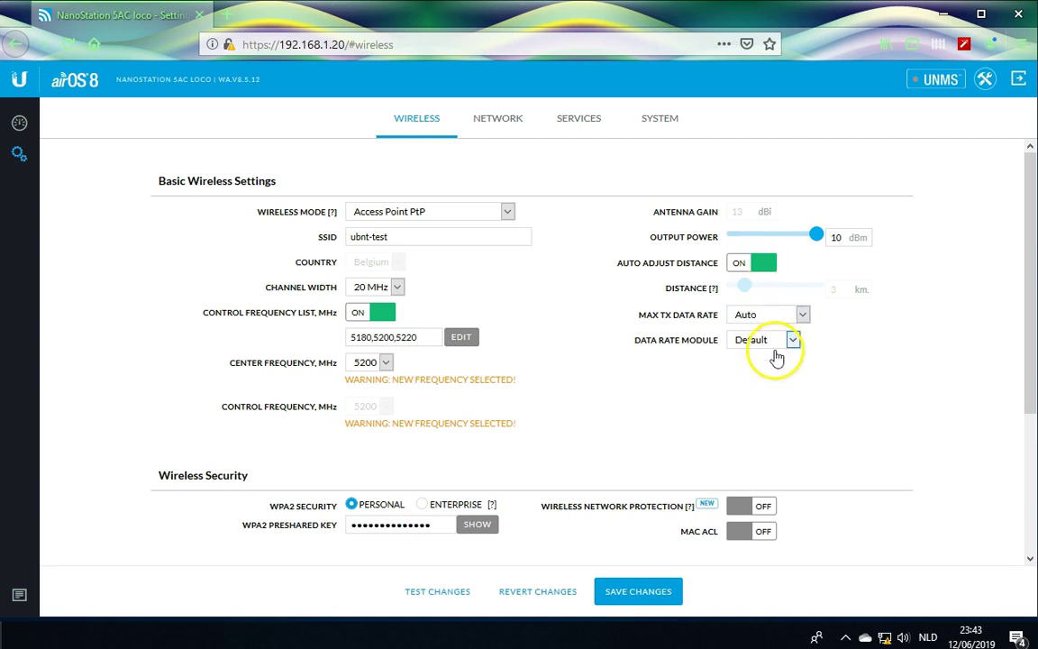
Save the wireless changes and choose Disable Management Radio at the warning.
scroll(621, 361, "down", 3)
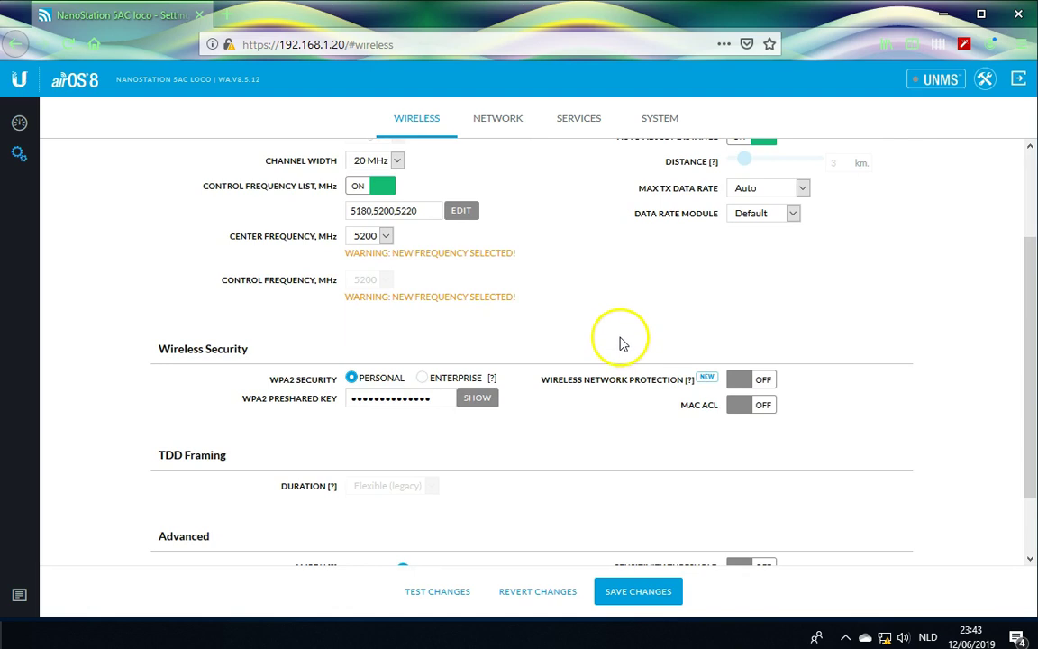
scroll(620, 356, "down", 2)
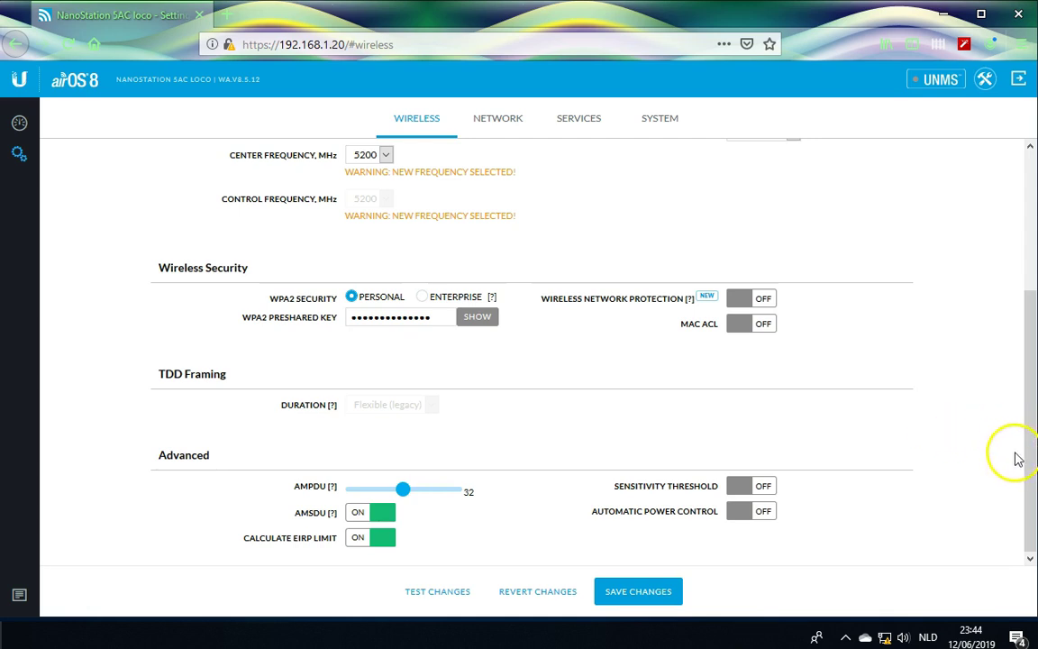
left_click(644, 590)
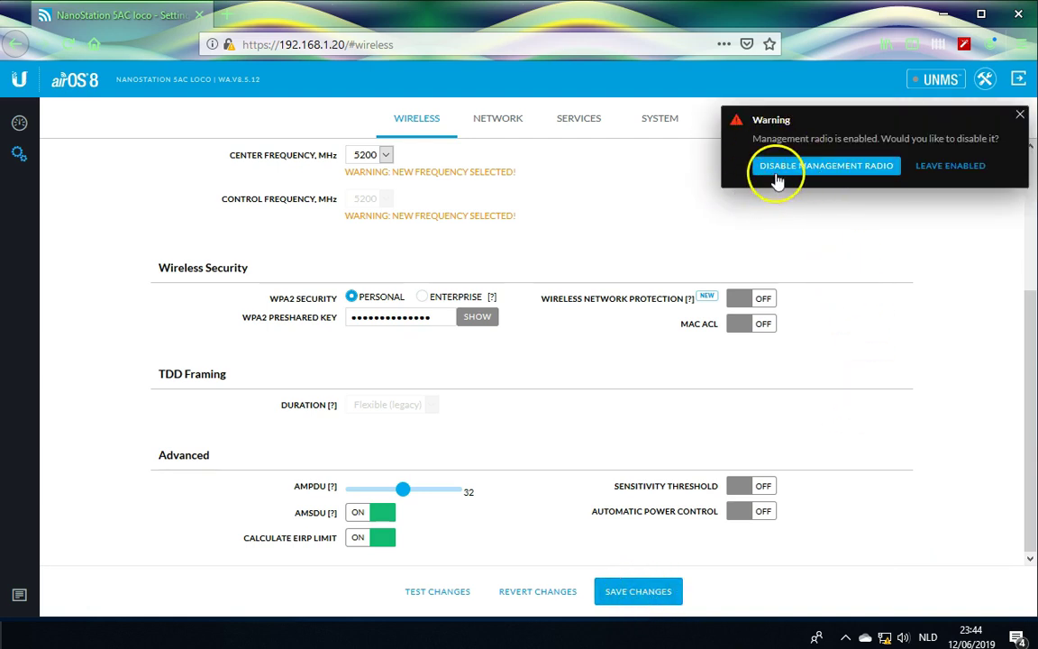
left_click(863, 171)
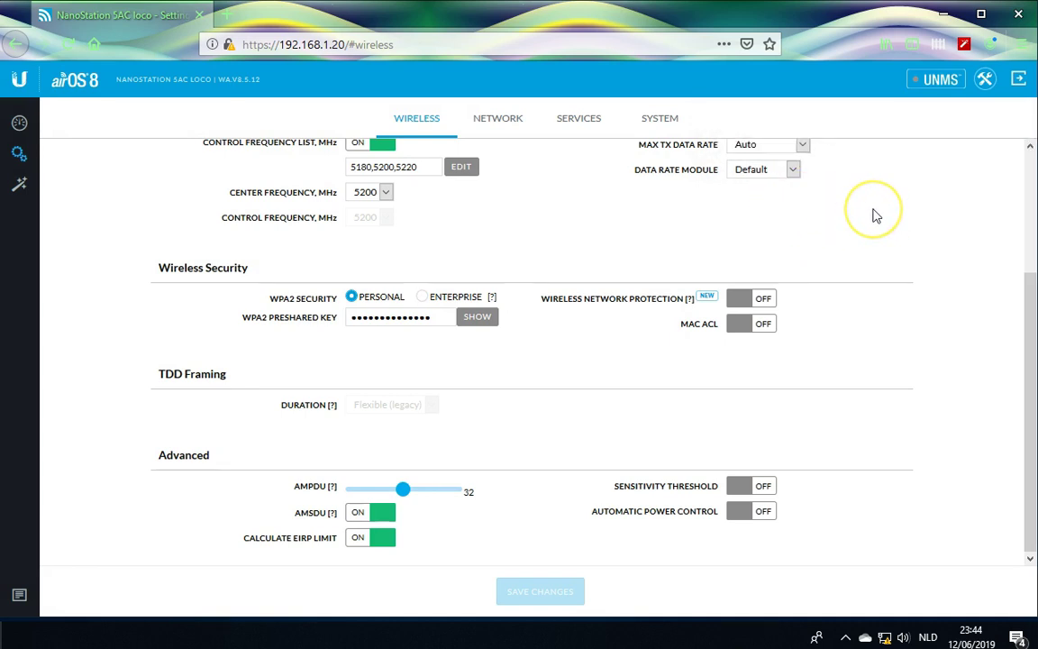
On the Services tab, enable Ping Watchdog and inspect its IP address to ping field.
left_click(579, 126)
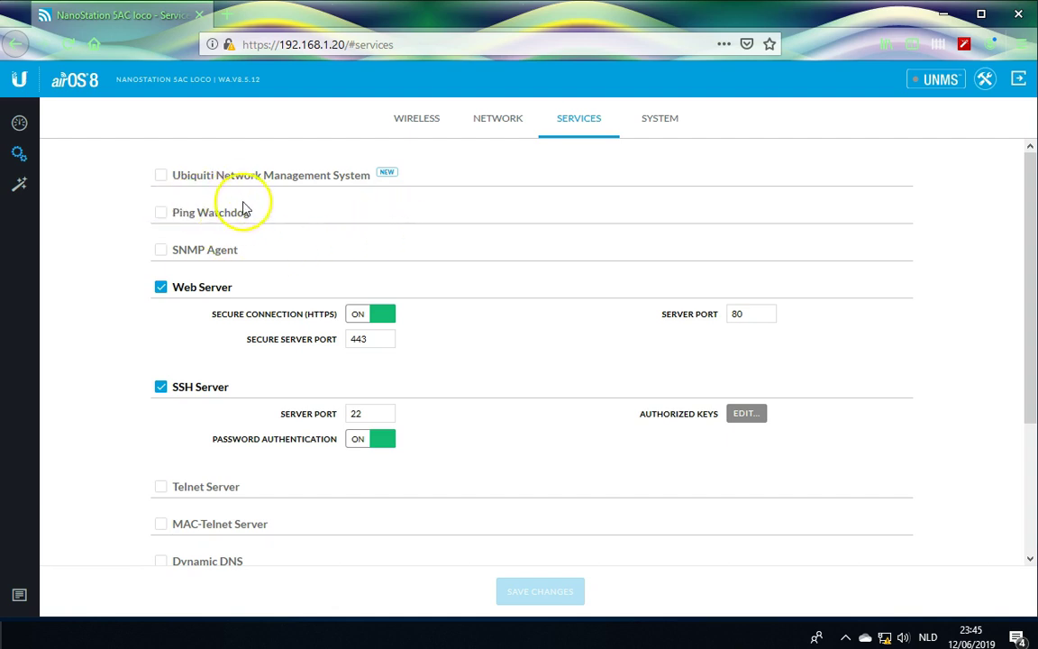
left_click(161, 215)
left_click(359, 241)
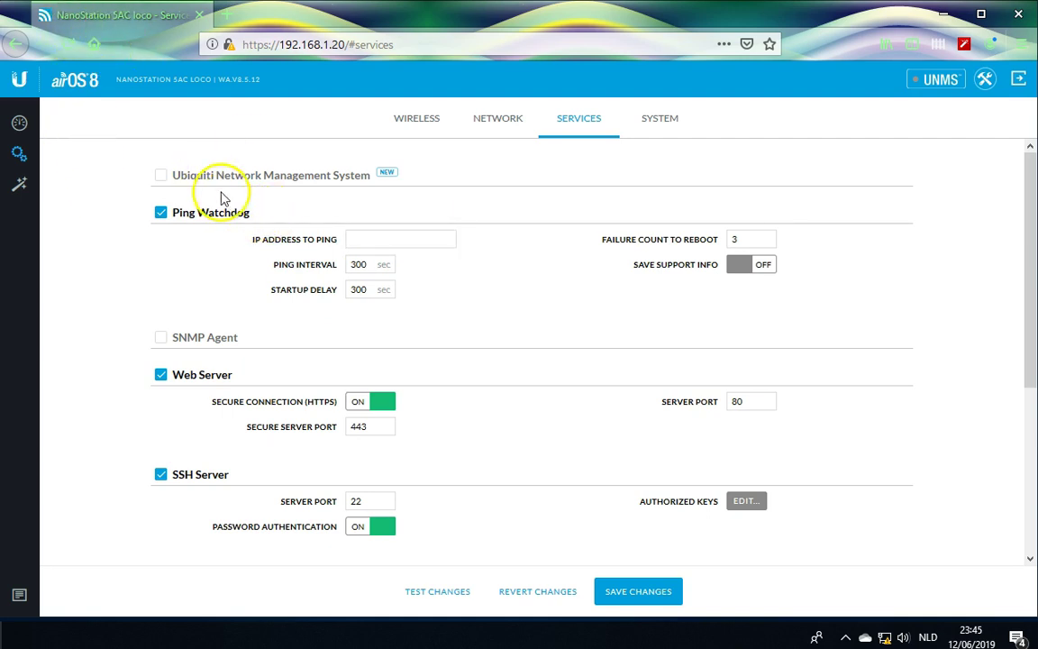
left_click(364, 233)
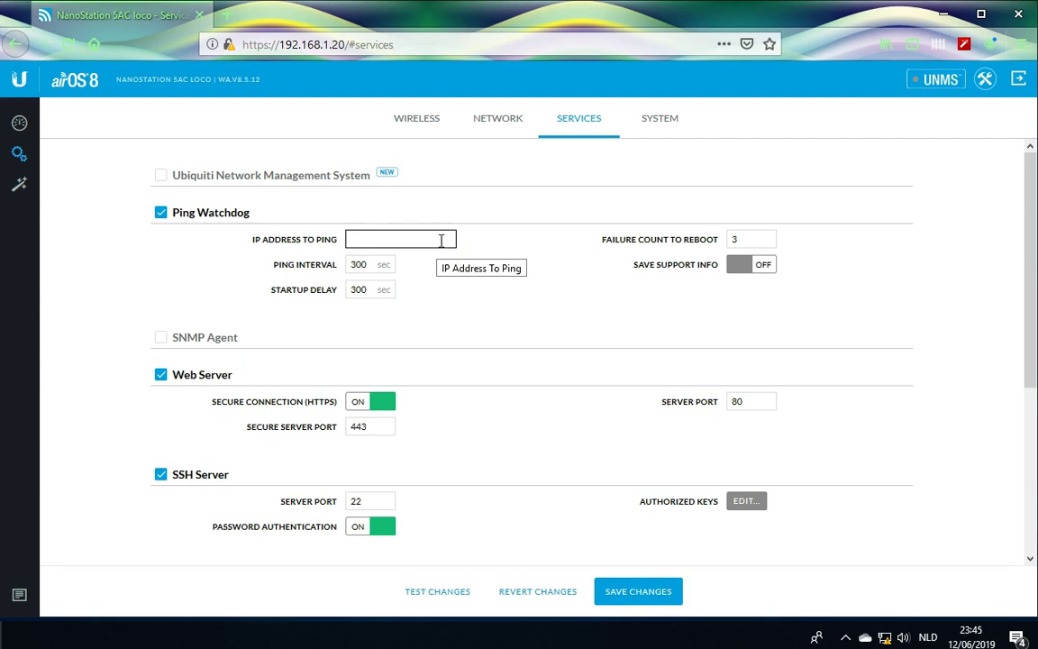
left_click(122, 105)
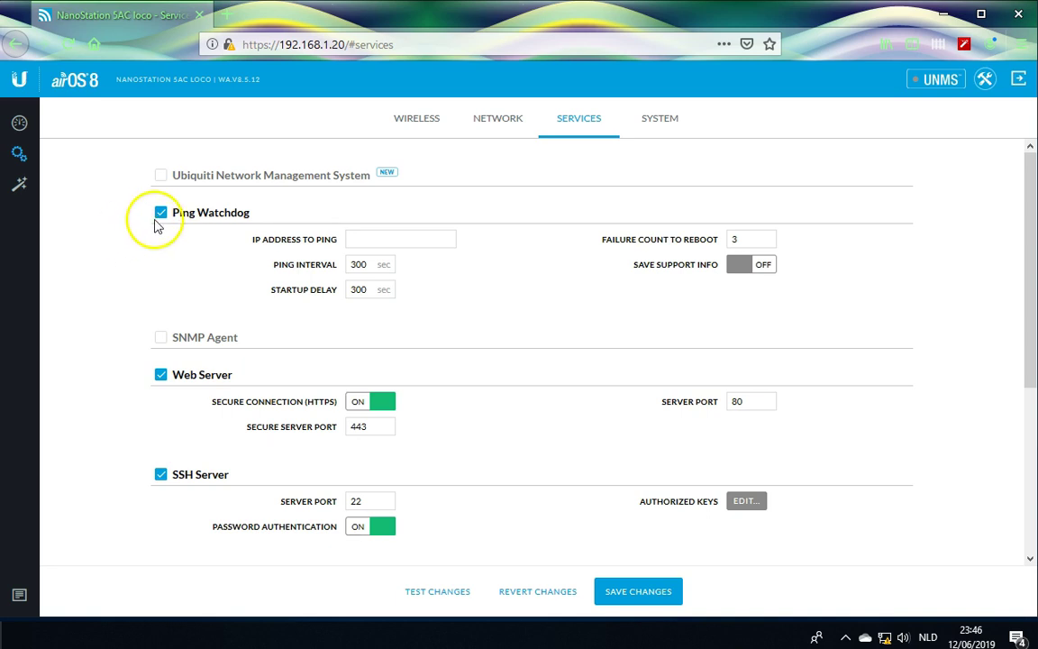
left_click(380, 238)
left_click(621, 257)
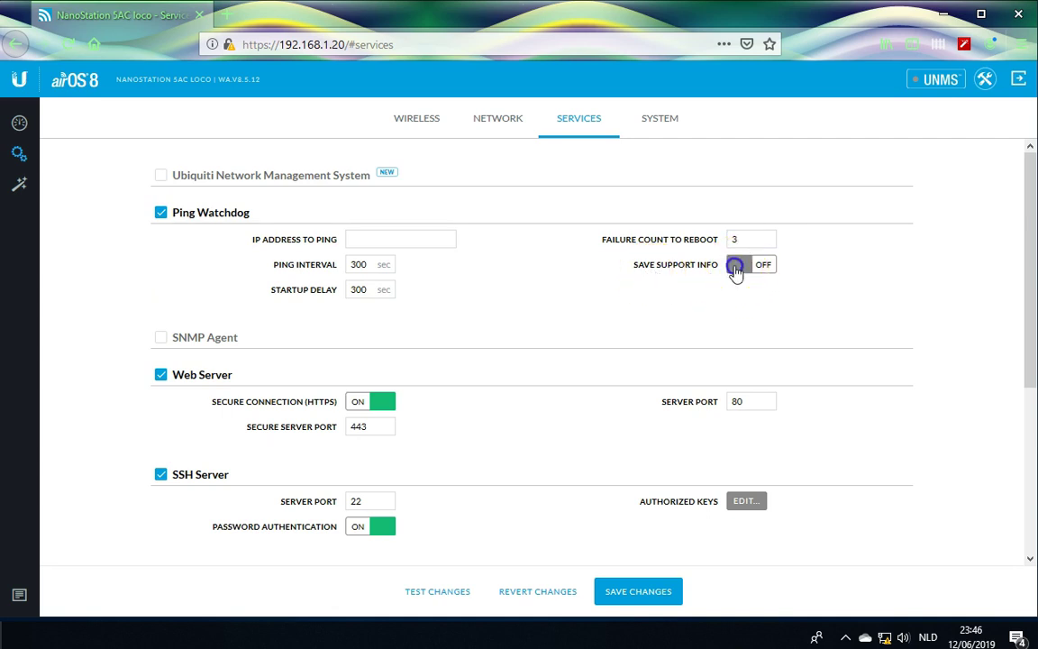
Toggle Save Support Info on and back off, then switch Ping Watchdog off.
left_click_drag(739, 280, 640, 275)
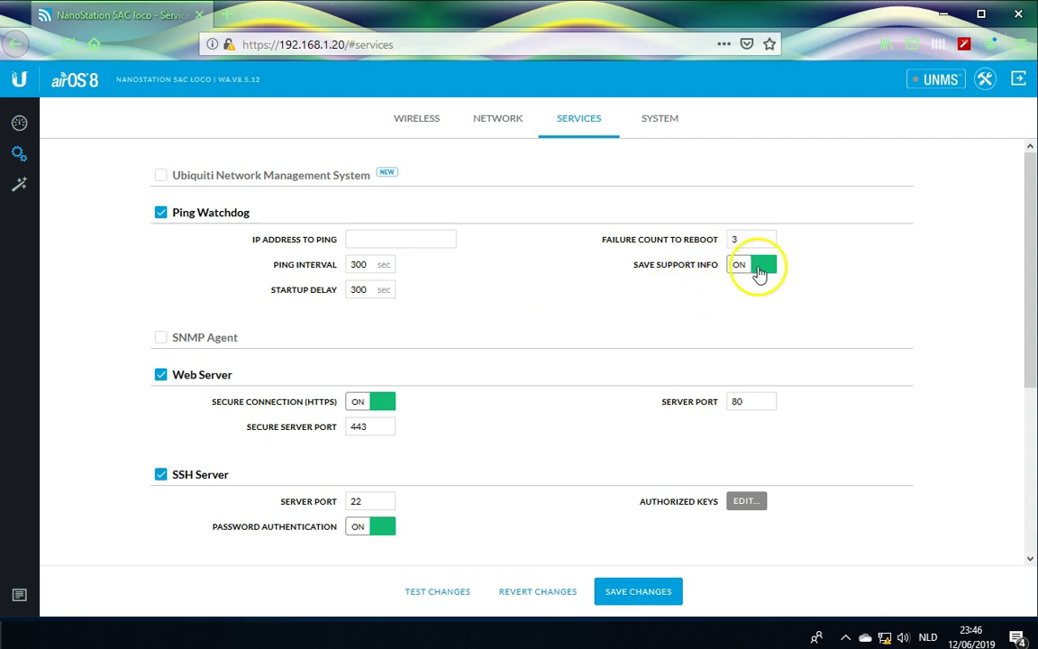
left_click(741, 265)
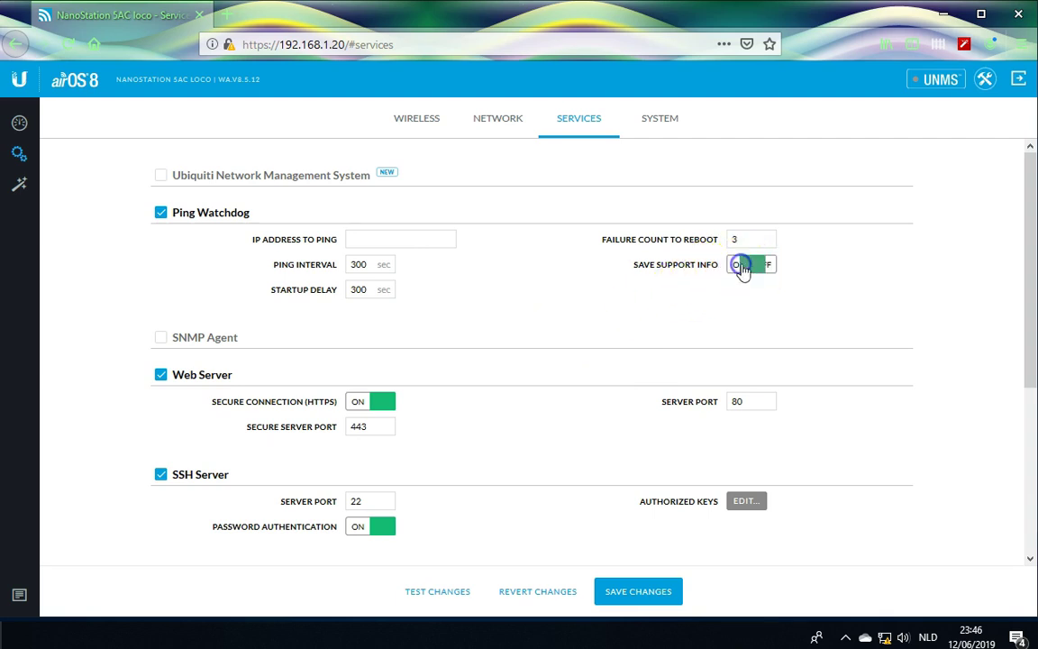
left_click(162, 213)
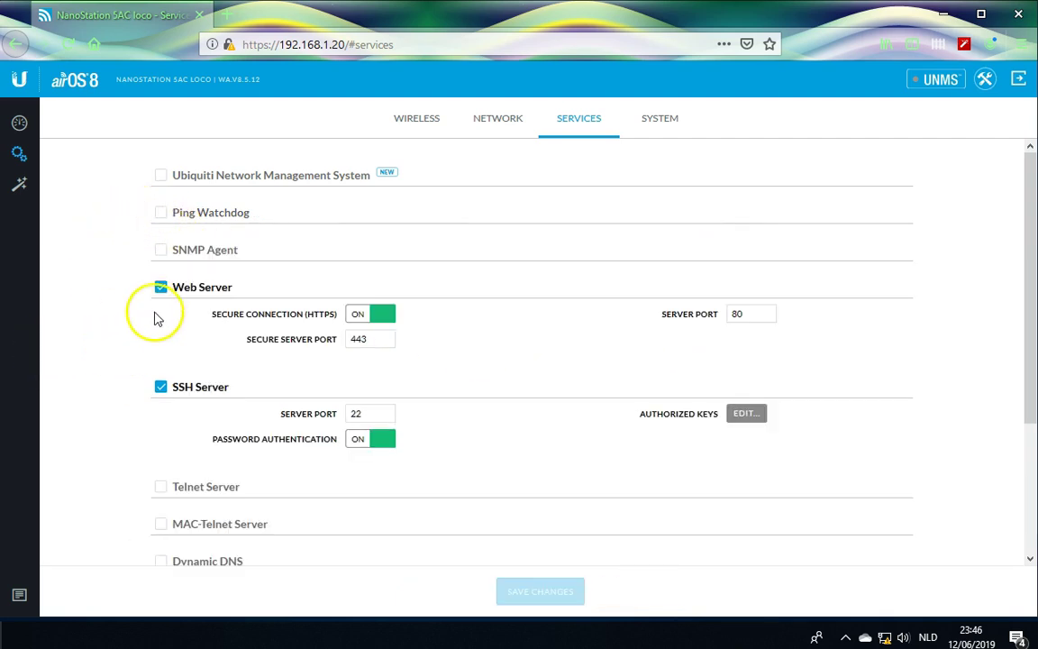
left_click(161, 250)
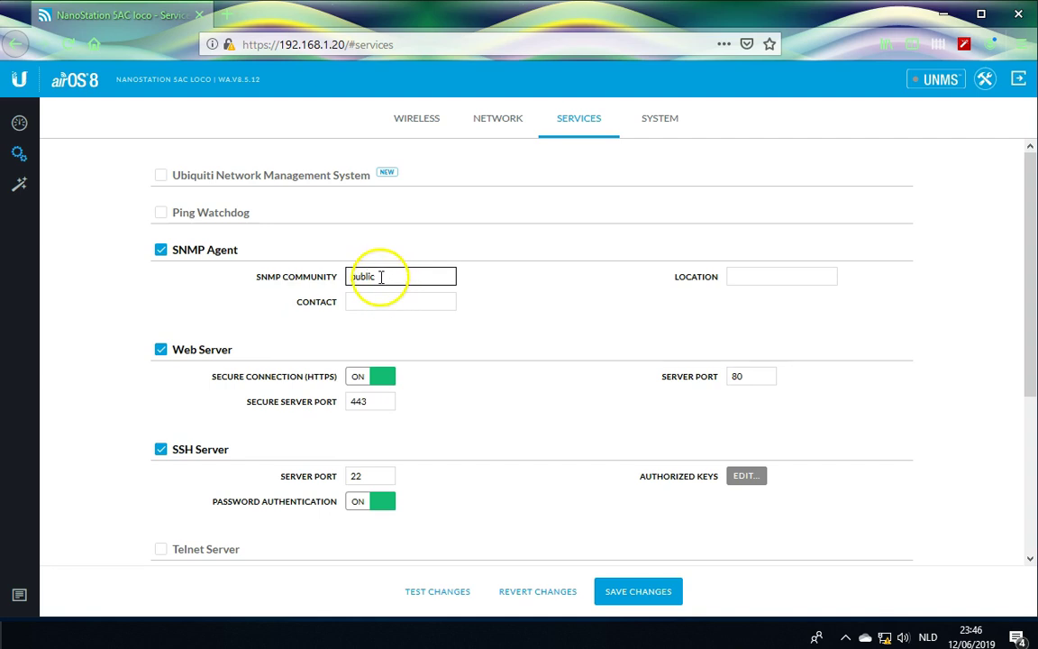
left_click(360, 304)
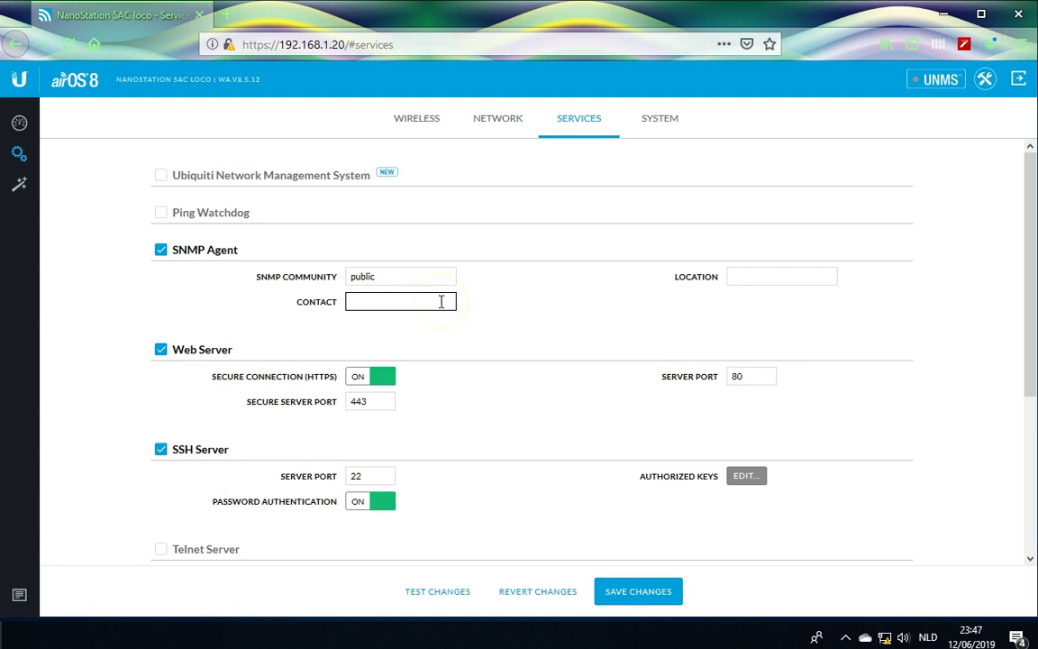
left_click(740, 275)
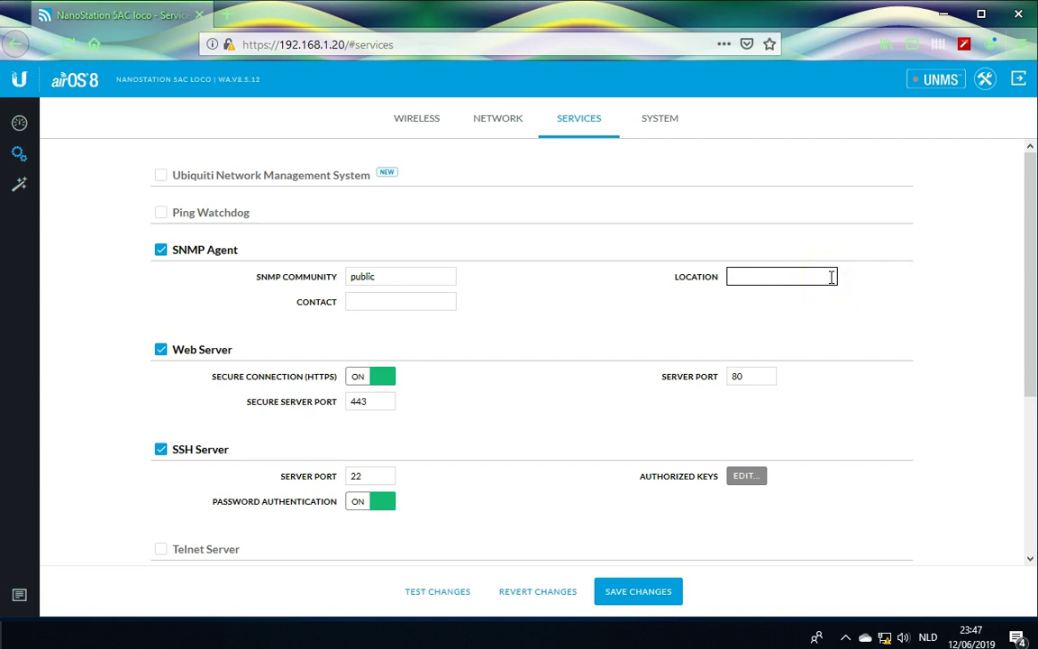
left_click(177, 261)
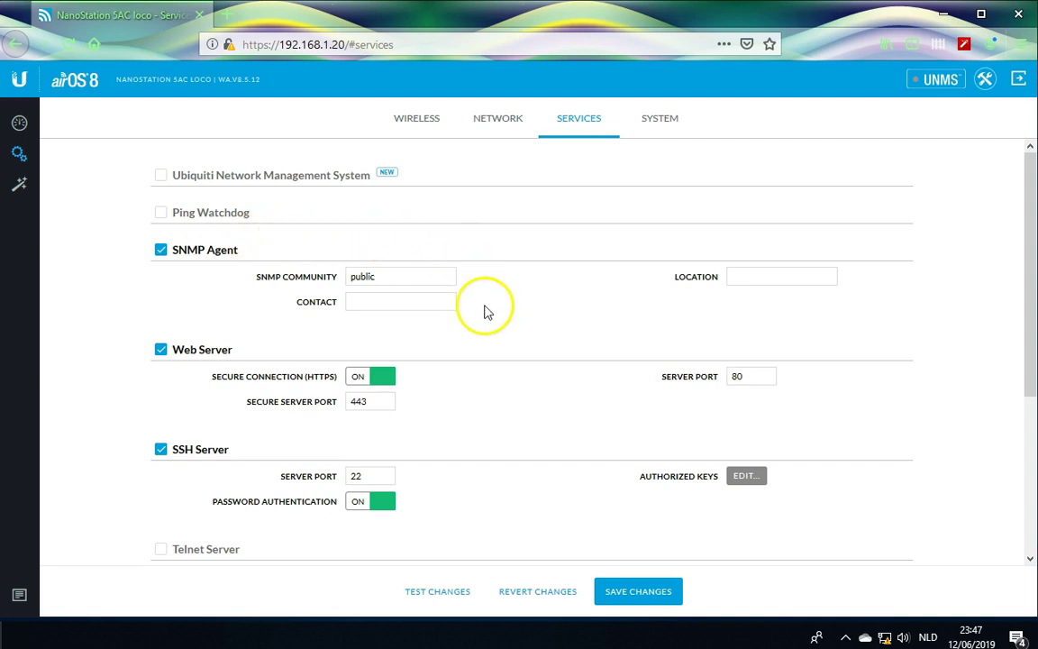
left_click(160, 250)
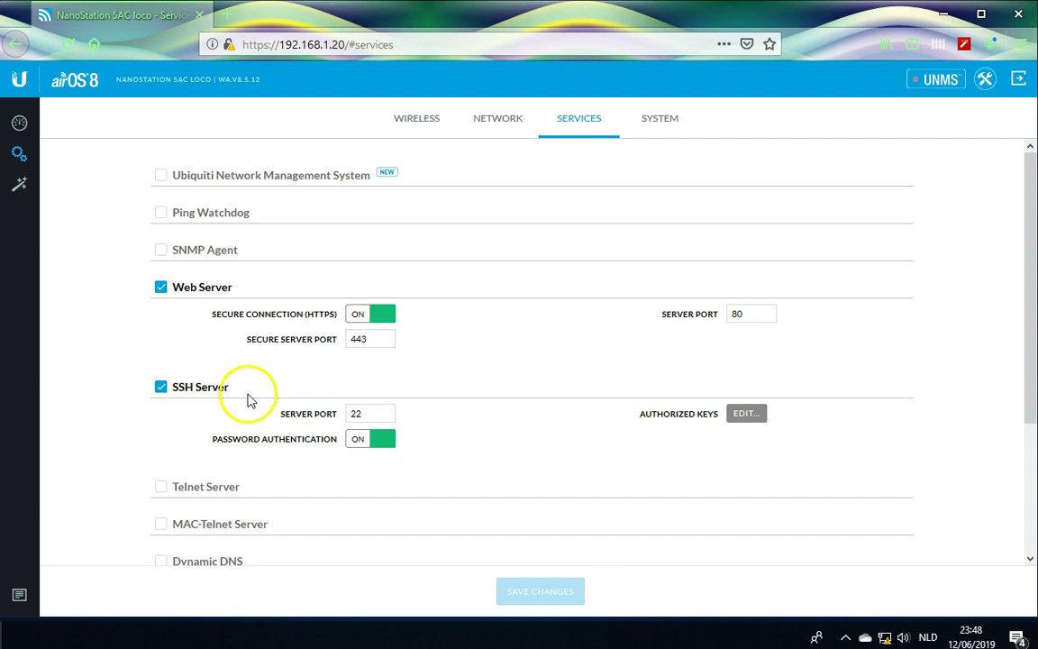
Disable the SSH Server service, leaving only the Web Server enabled for remote access.
left_click(160, 388)
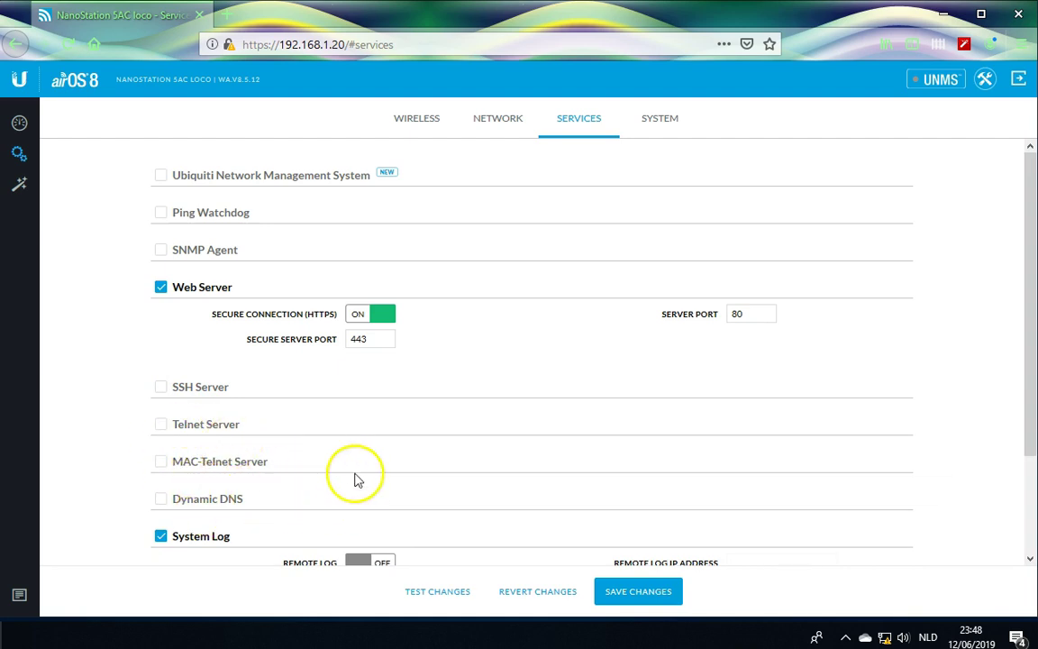
scroll(377, 451, "down", 3)
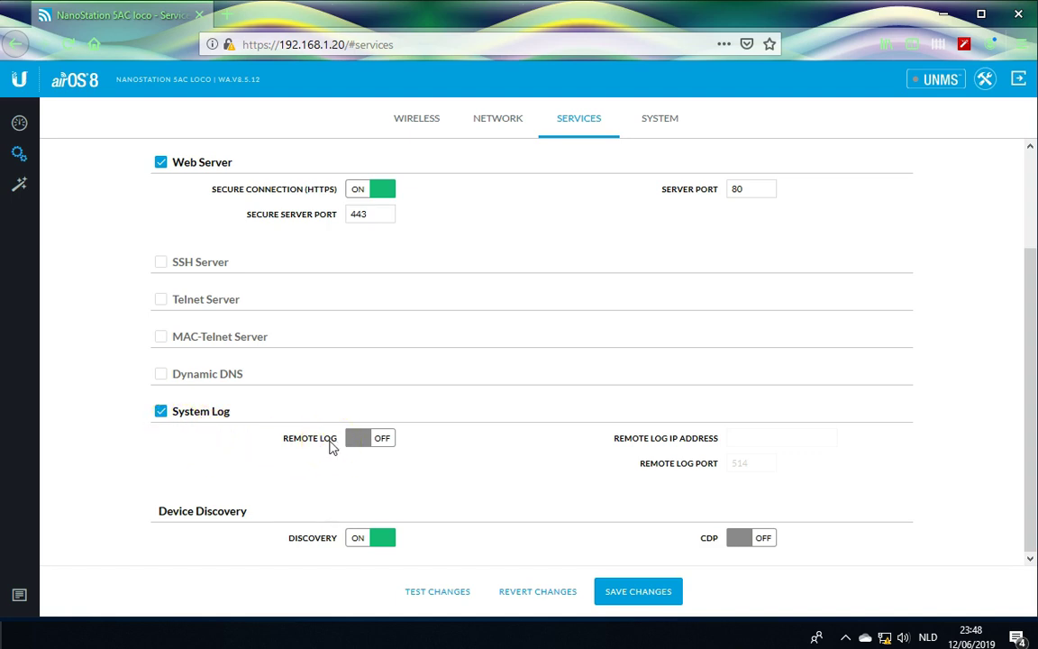
Switch System Log remote logging on with port 514, leaving the remote IP blank.
left_click(342, 447)
left_click(365, 438)
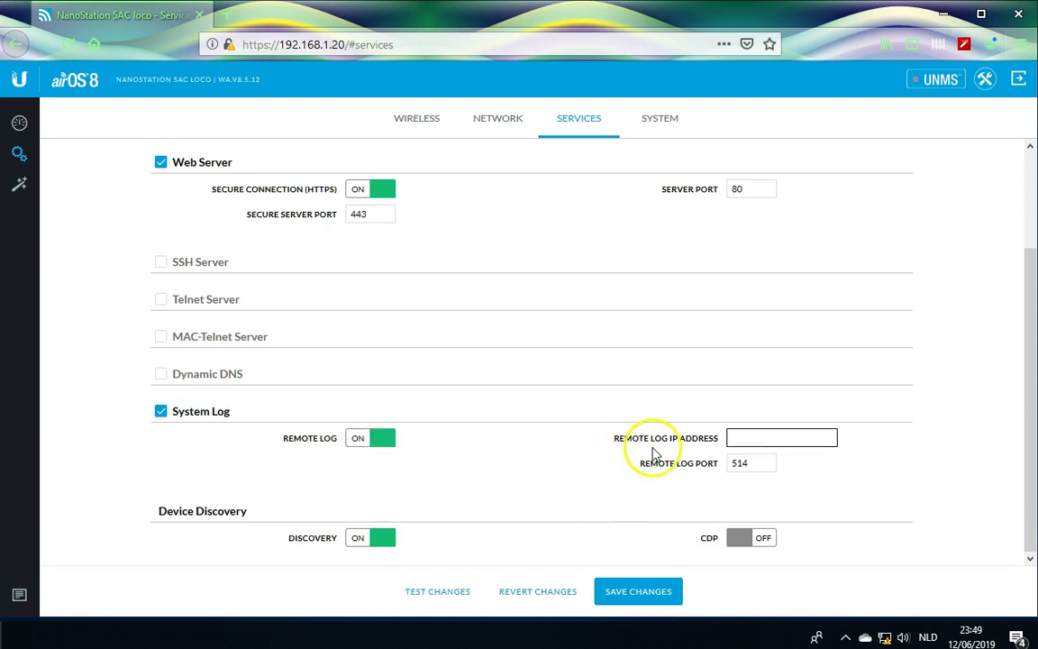
left_click(734, 437)
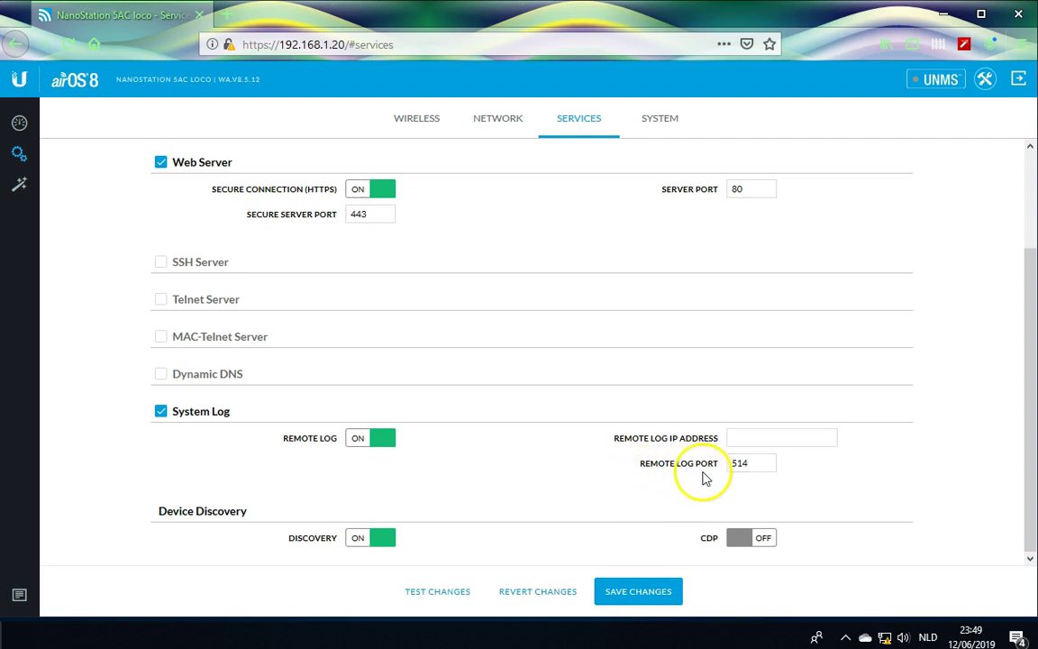
left_click(765, 464)
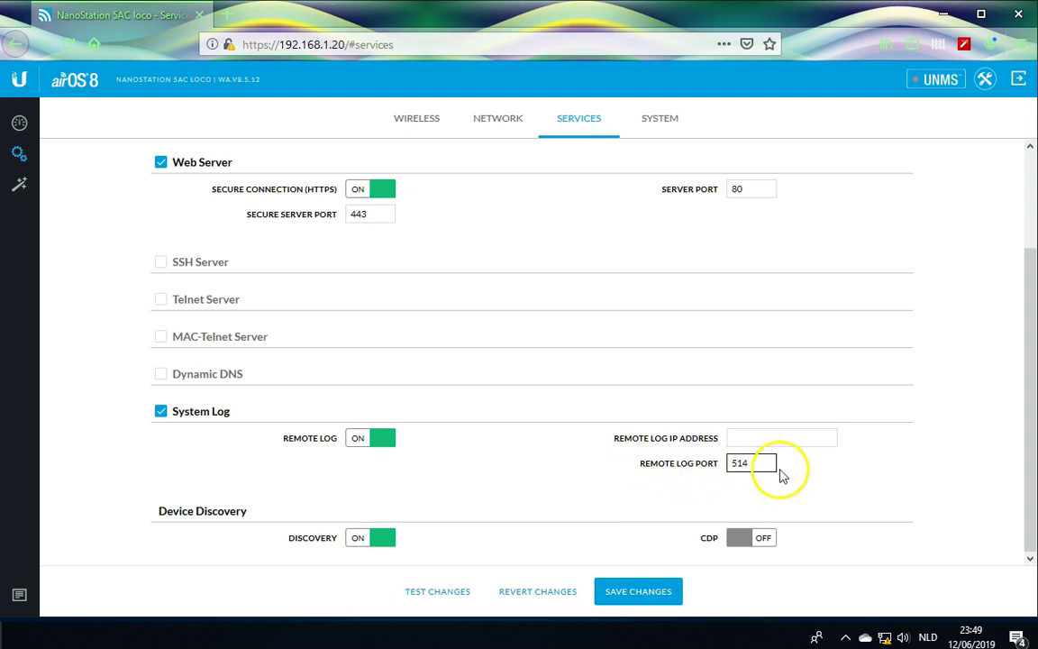
left_click(802, 437)
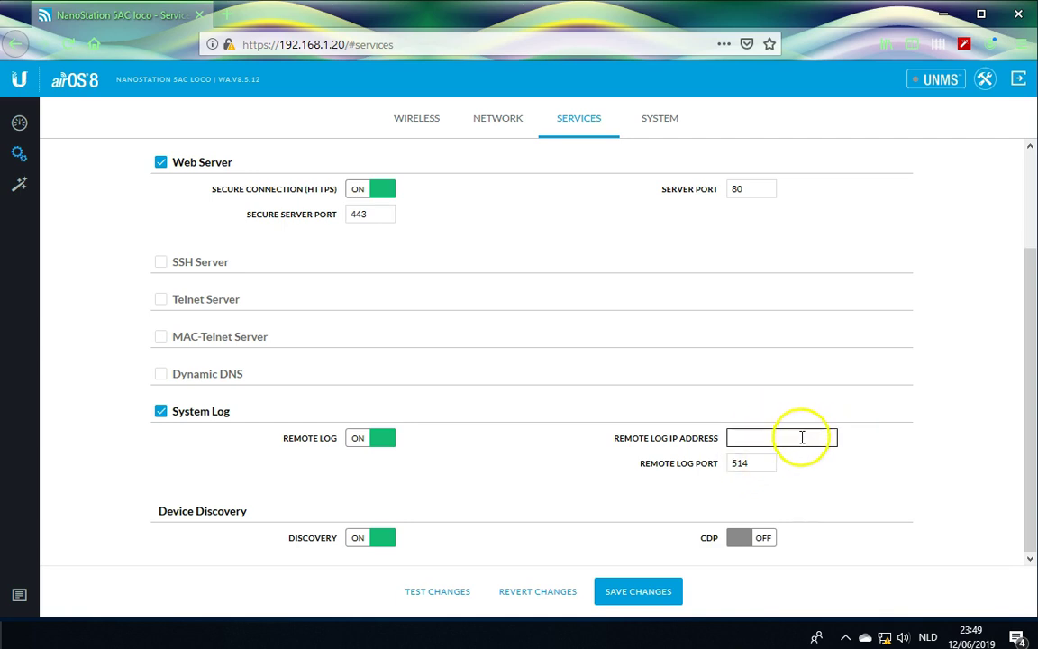
left_click(872, 462)
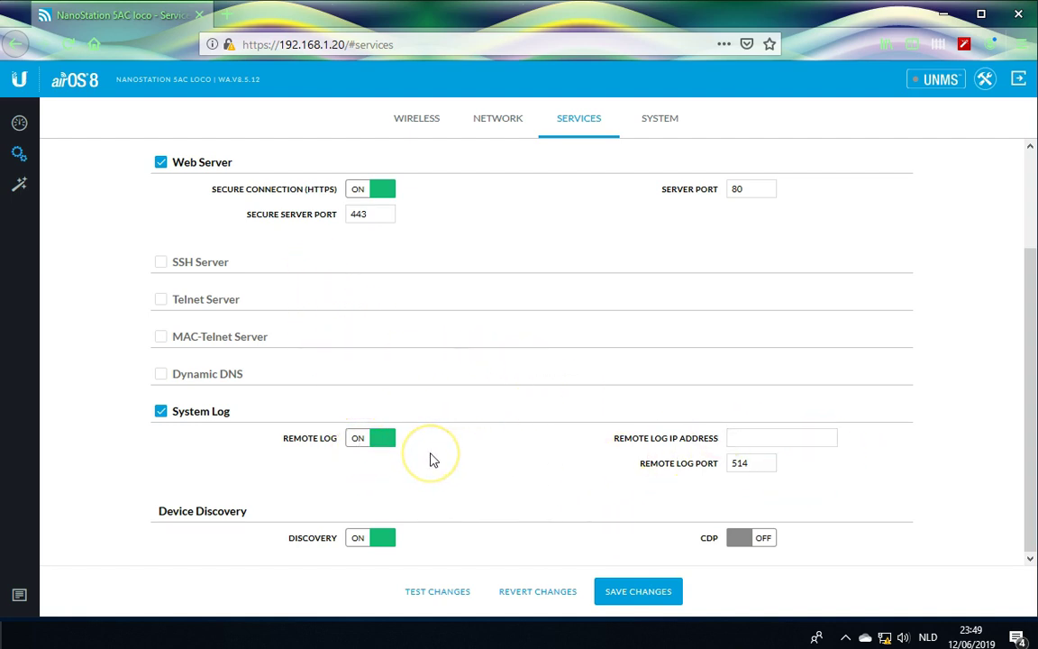
Turn remote logging and device discovery off, then save the Services settings.
left_click(357, 440)
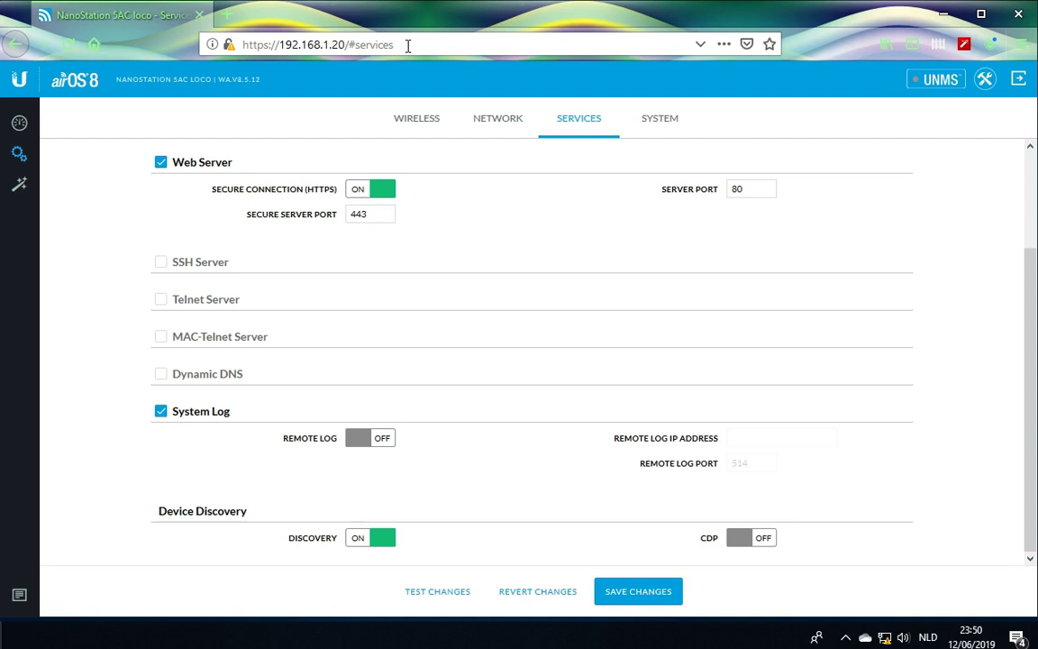
left_click(356, 539)
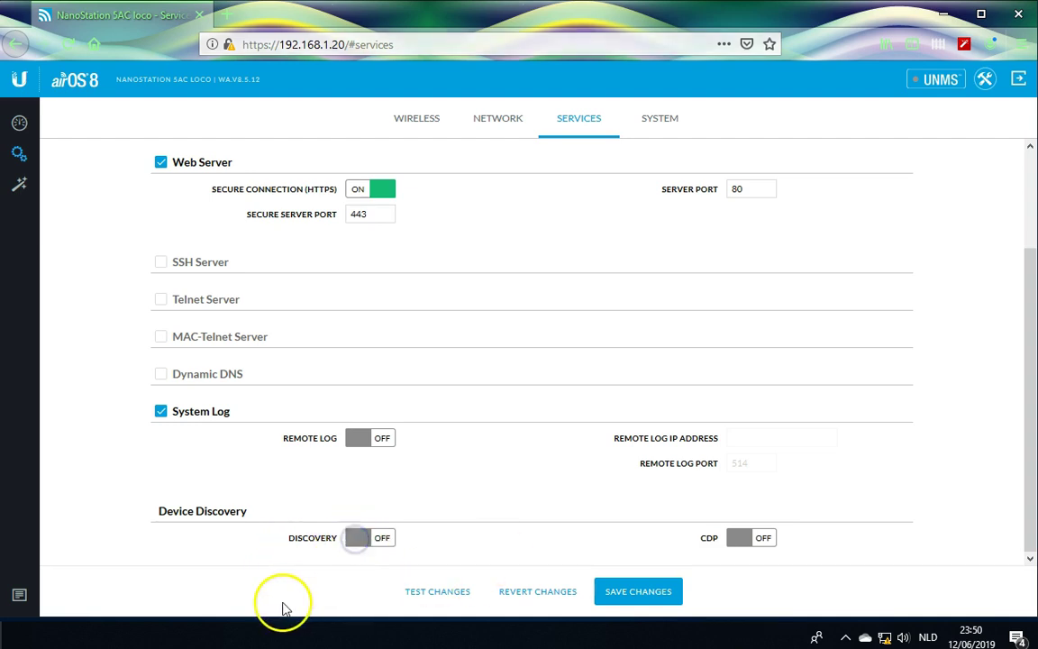
left_click(646, 596)
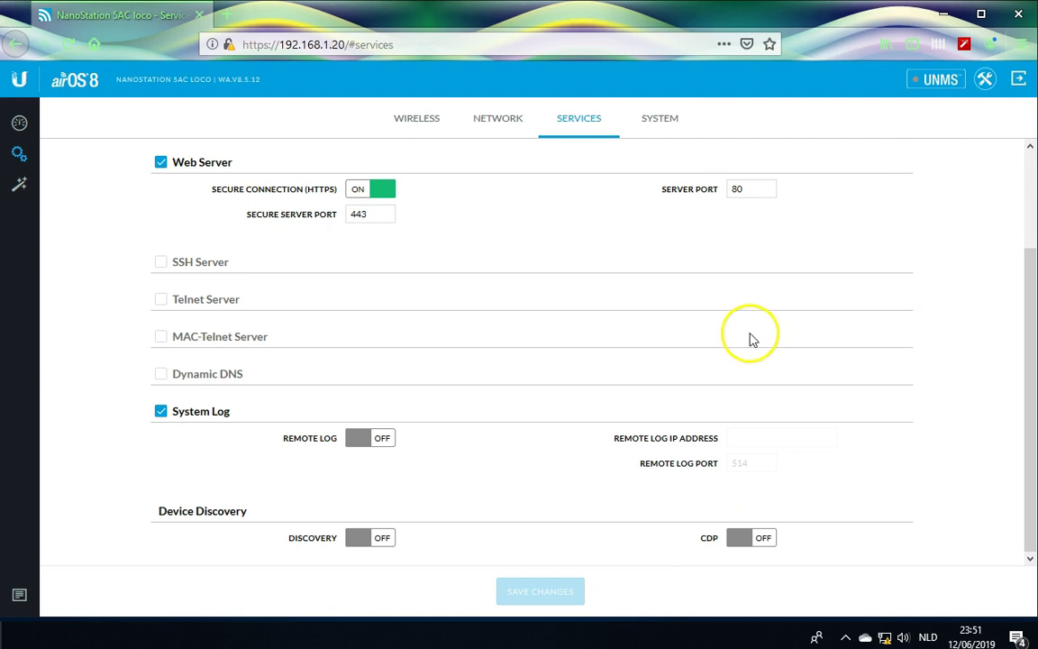
left_click(662, 123)
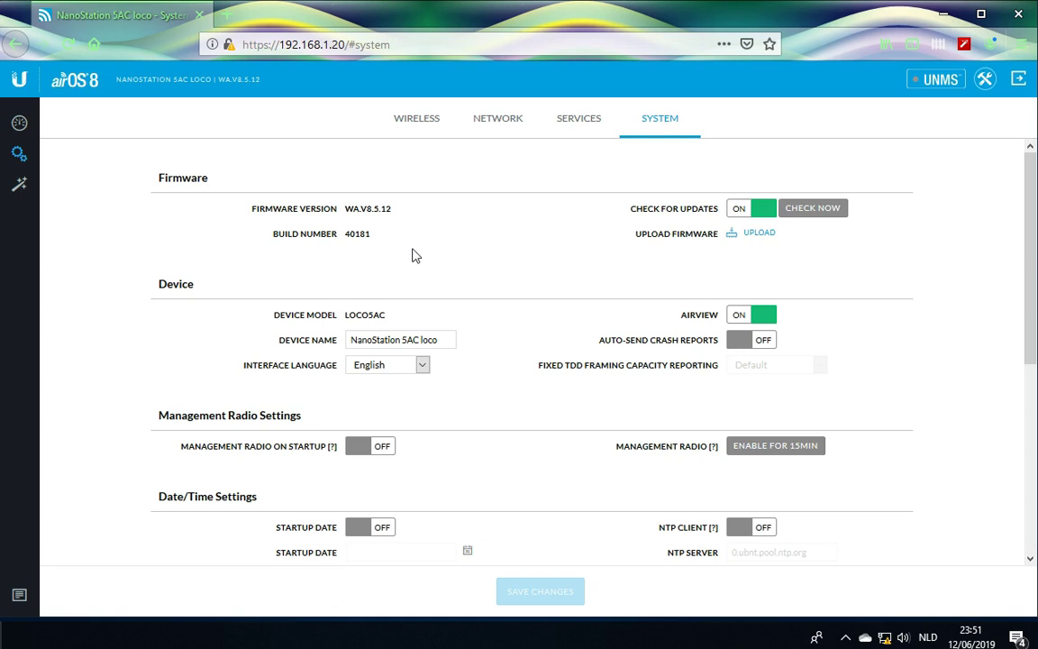
Replace the device name NanoStation 5AC loco with AP-speelplaats-technische-vorming.
left_click(431, 342)
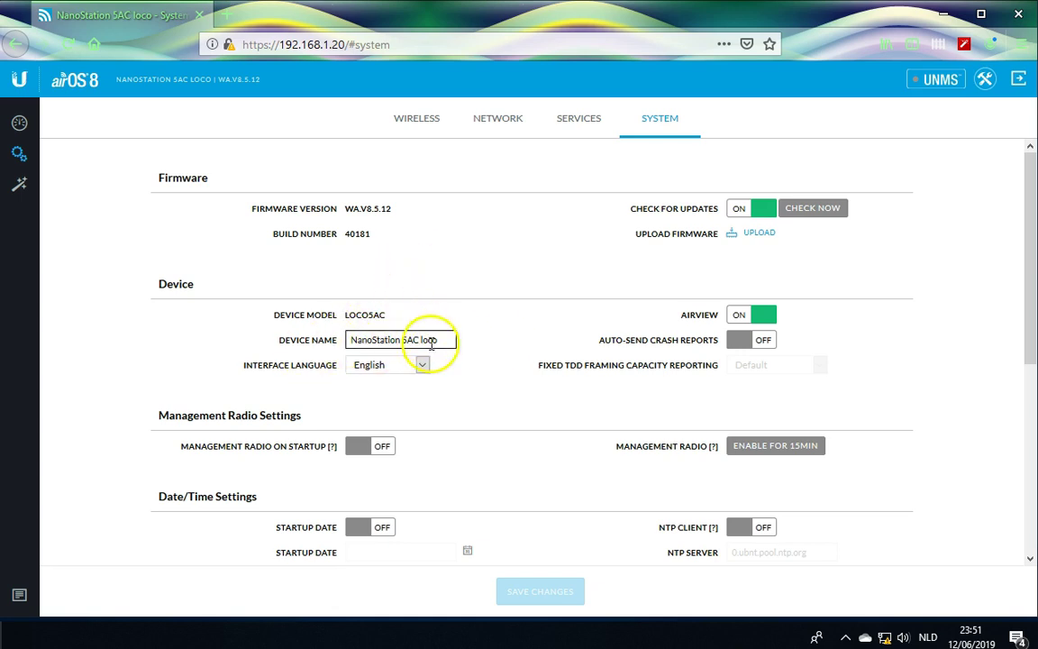
triple_click(365, 340)
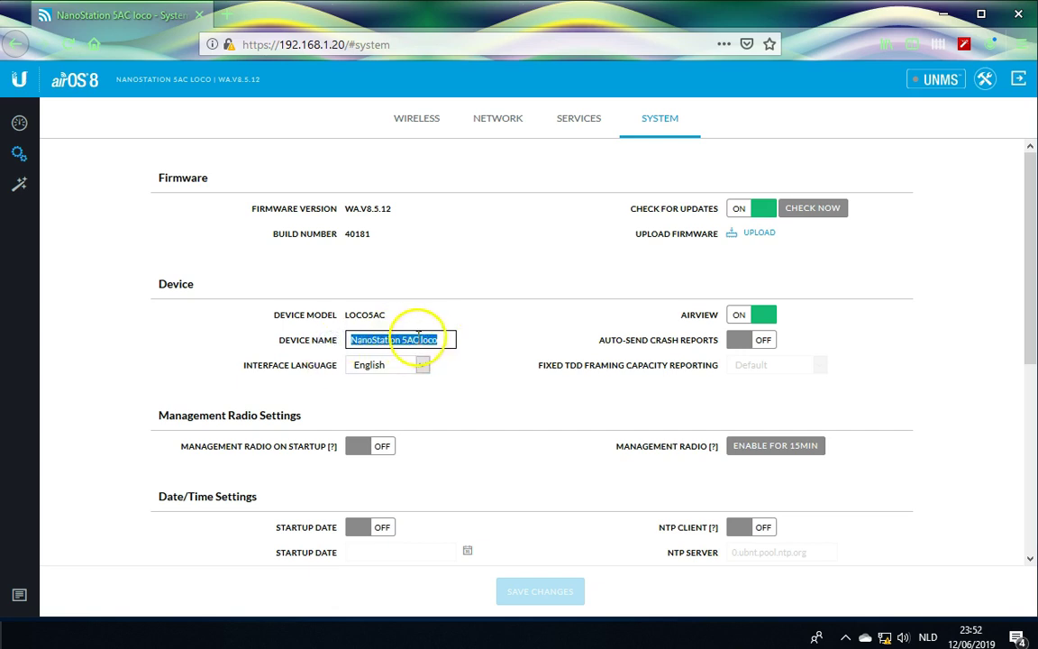
left_click(440, 339)
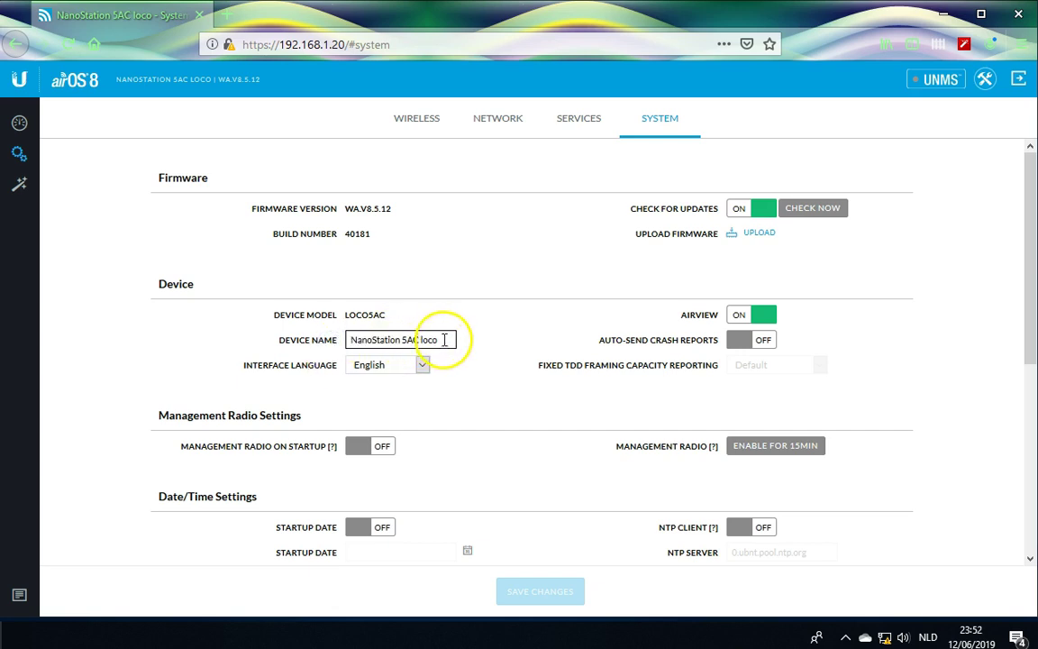
left_click_drag(442, 339, 259, 323)
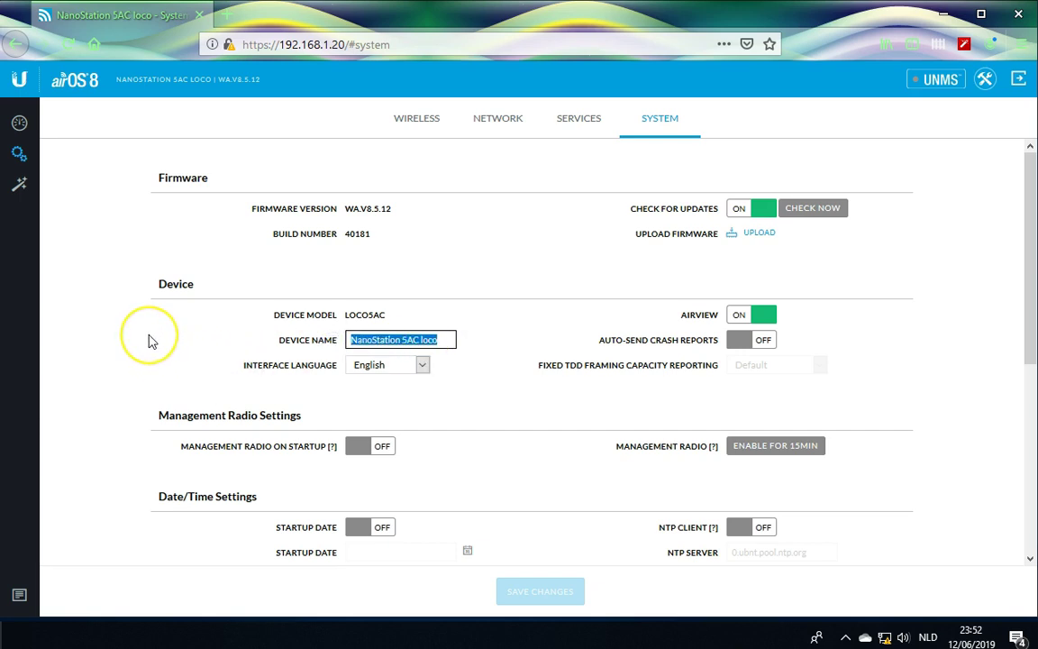
type("AP-speelplaats-tech")
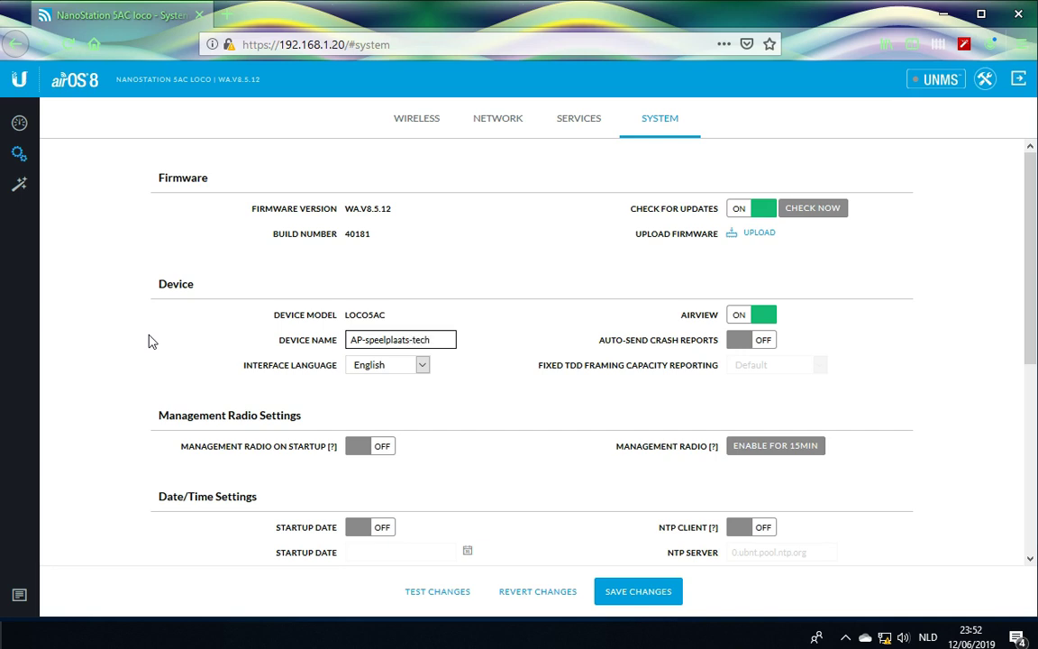
type("nische")
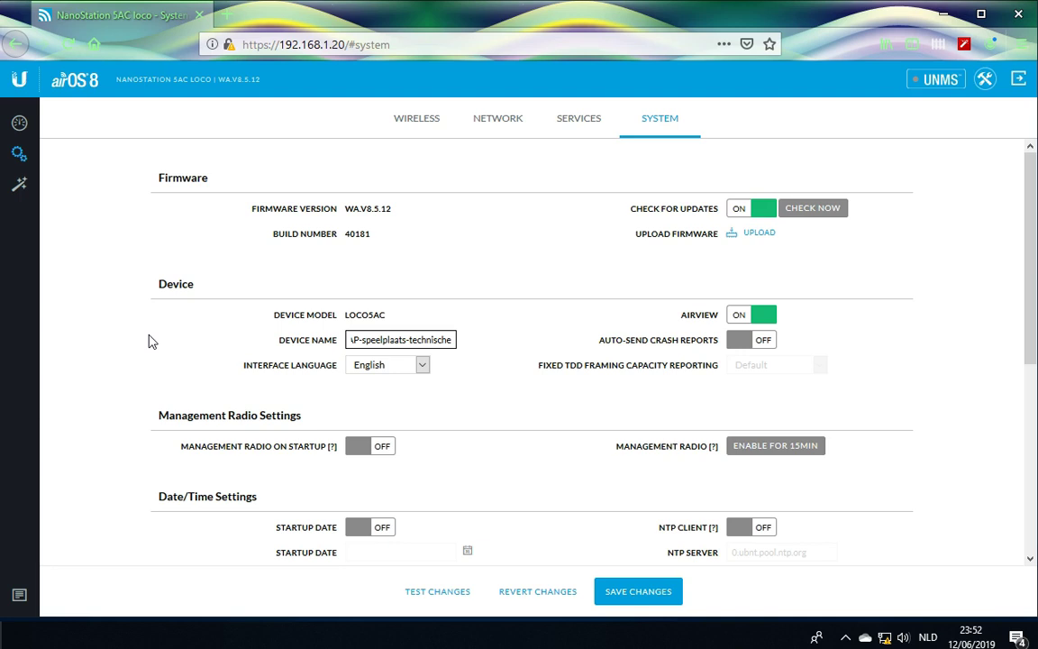
type("-vormi")
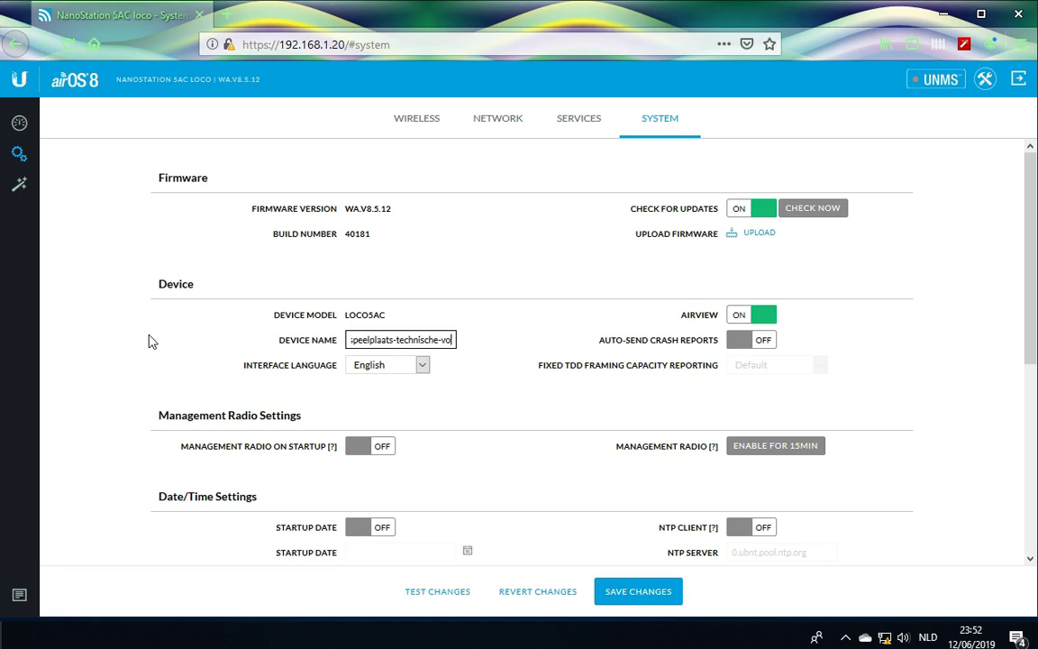
type("ng")
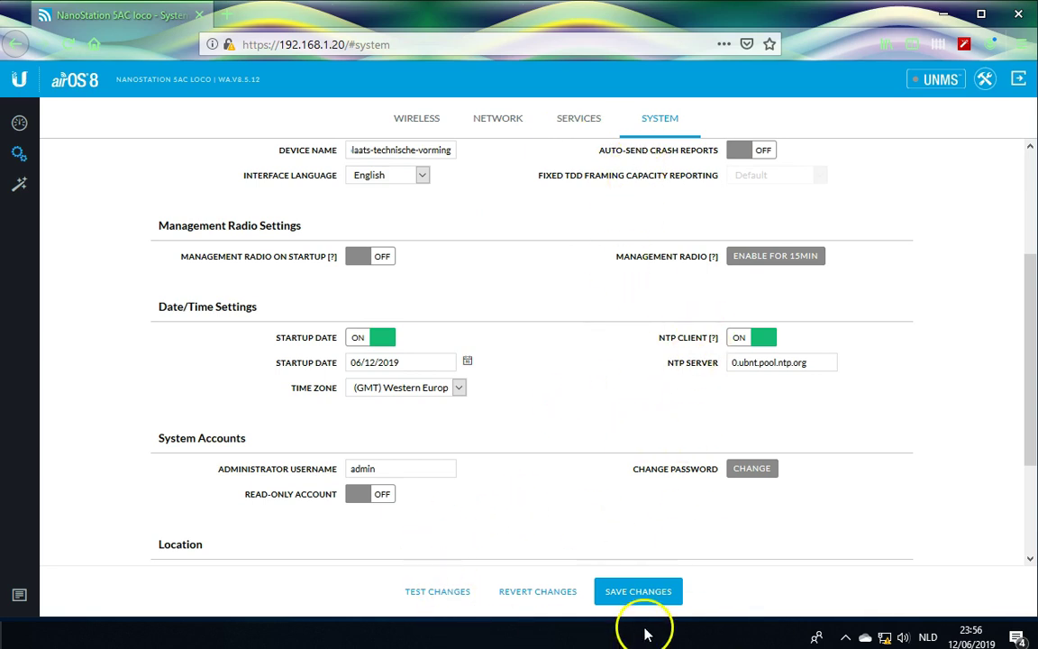
Save the new device name and date/time settings.
left_click(651, 594)
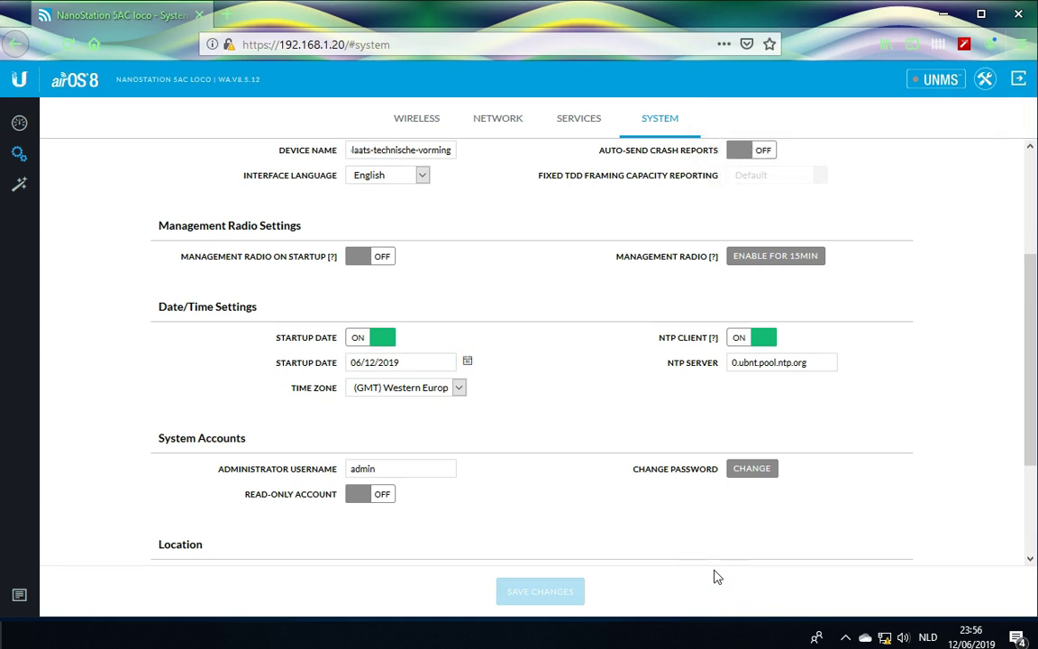
Review the static 192.168.1.20 address, netmask and DNS in Network settings, then switch IPv6 off.
left_click(495, 121)
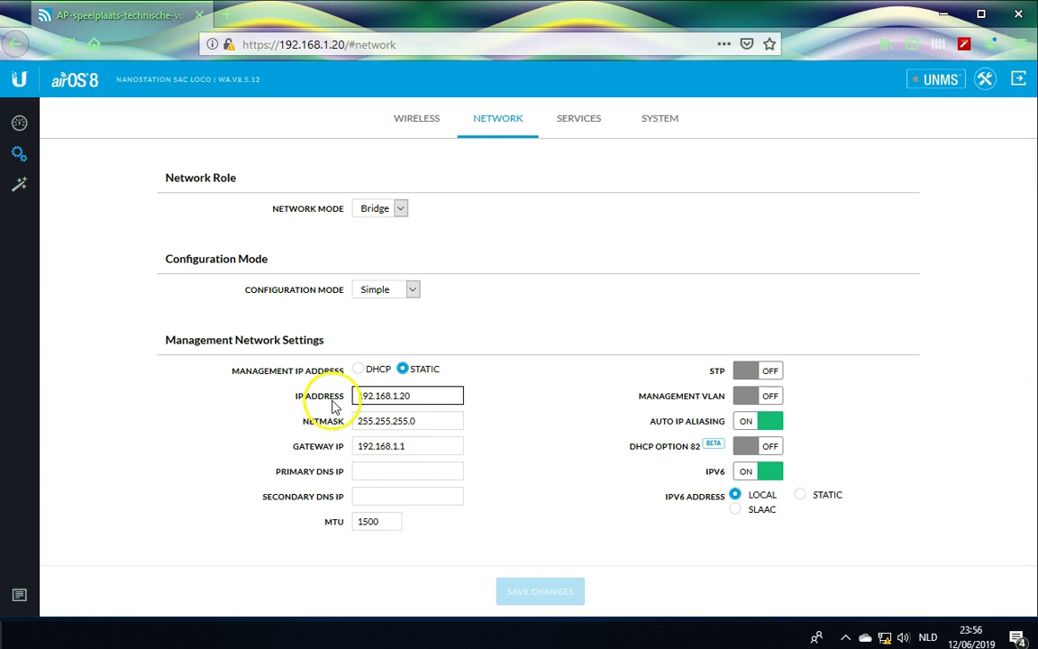
left_click(393, 402)
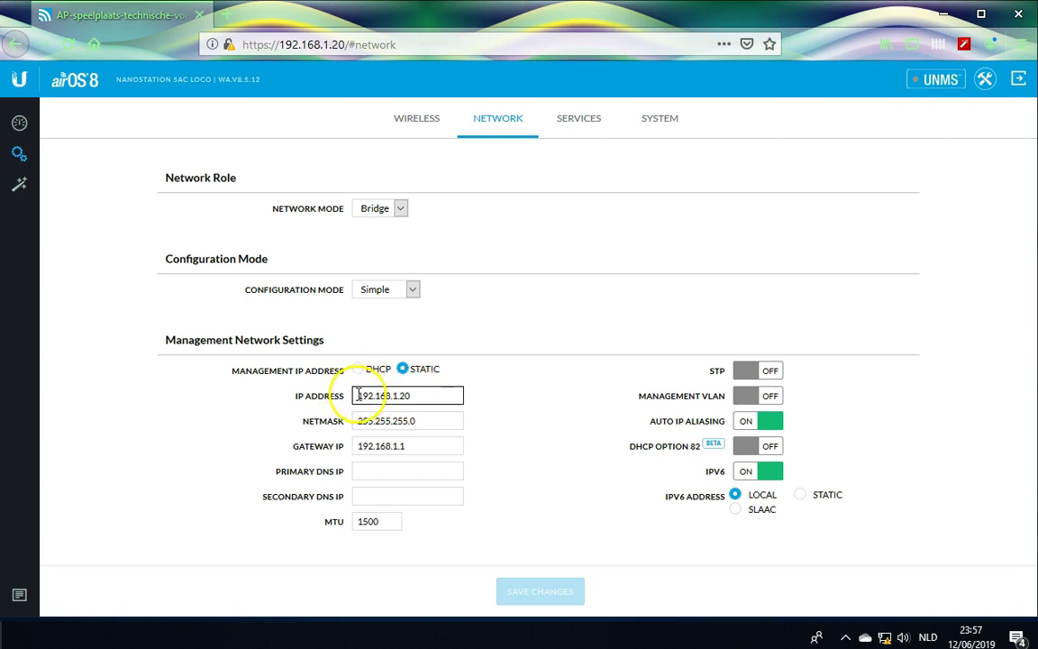
left_click(393, 412)
left_click(397, 403)
left_click(415, 397)
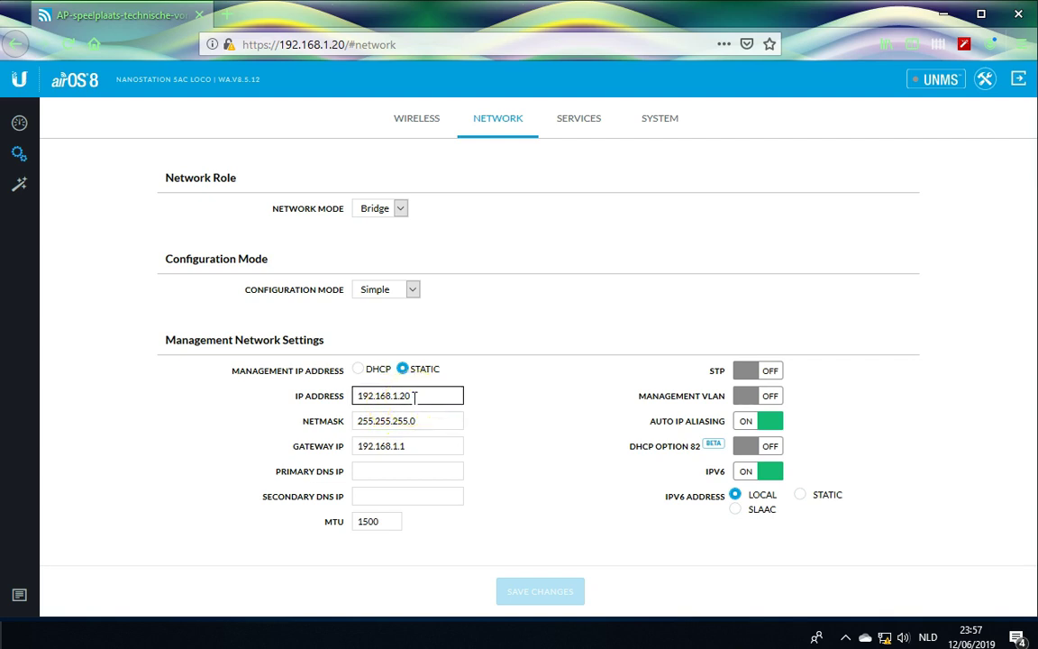
left_click(450, 383)
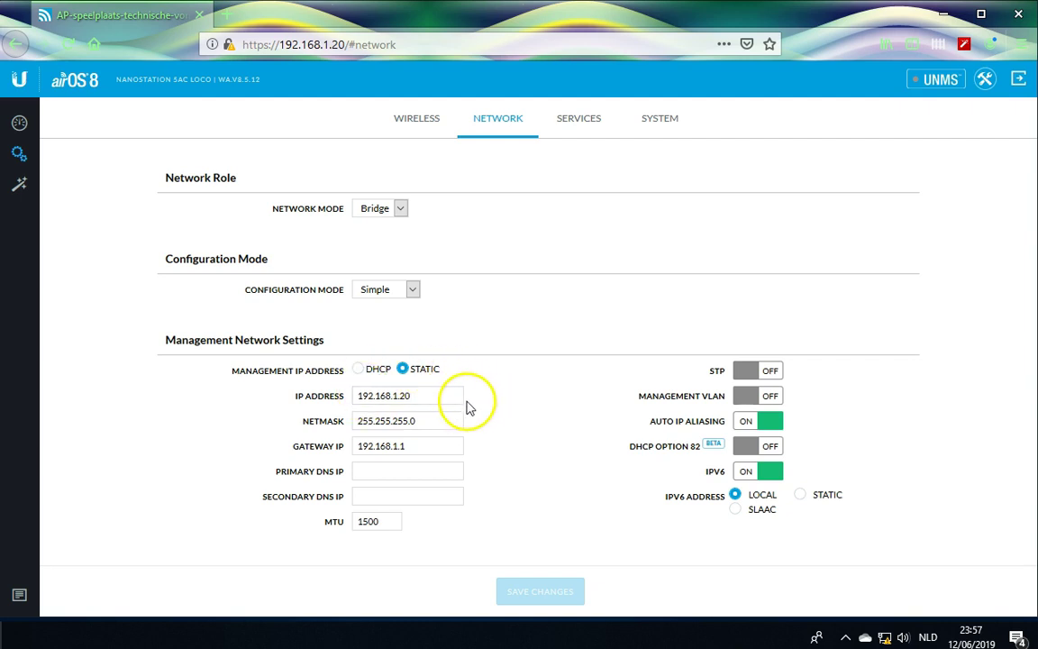
left_click(434, 417)
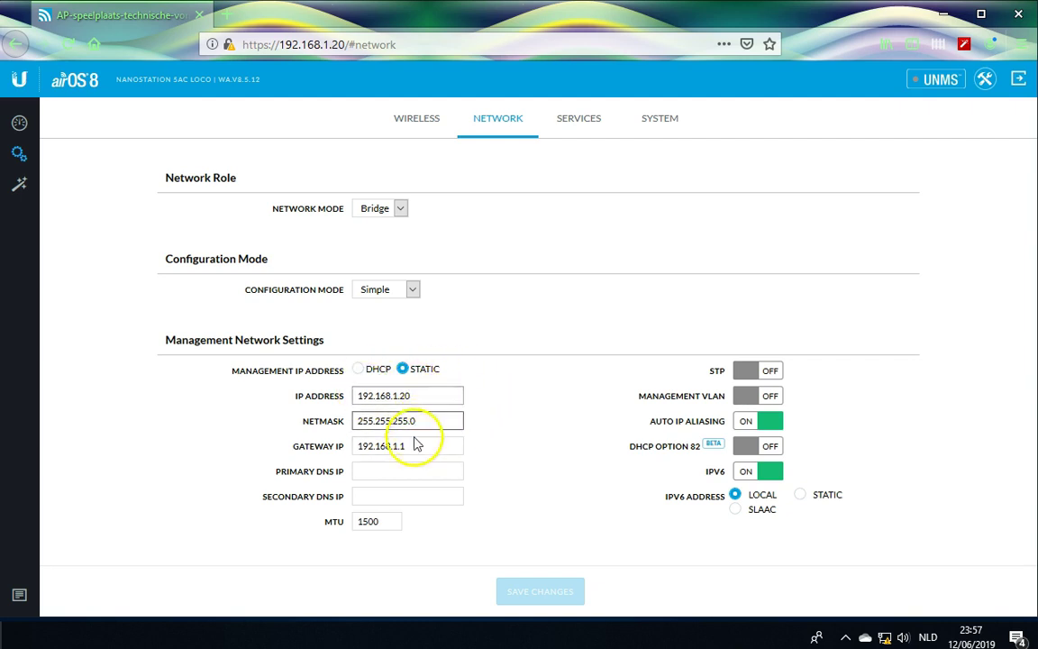
left_click(336, 478)
left_click(505, 451)
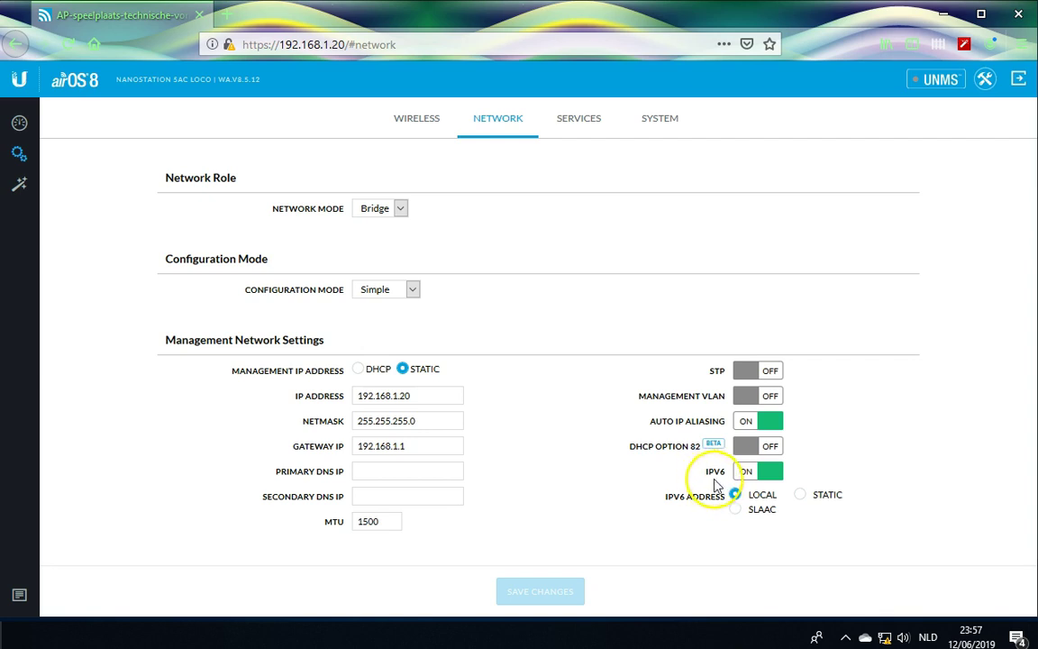
left_click(755, 478)
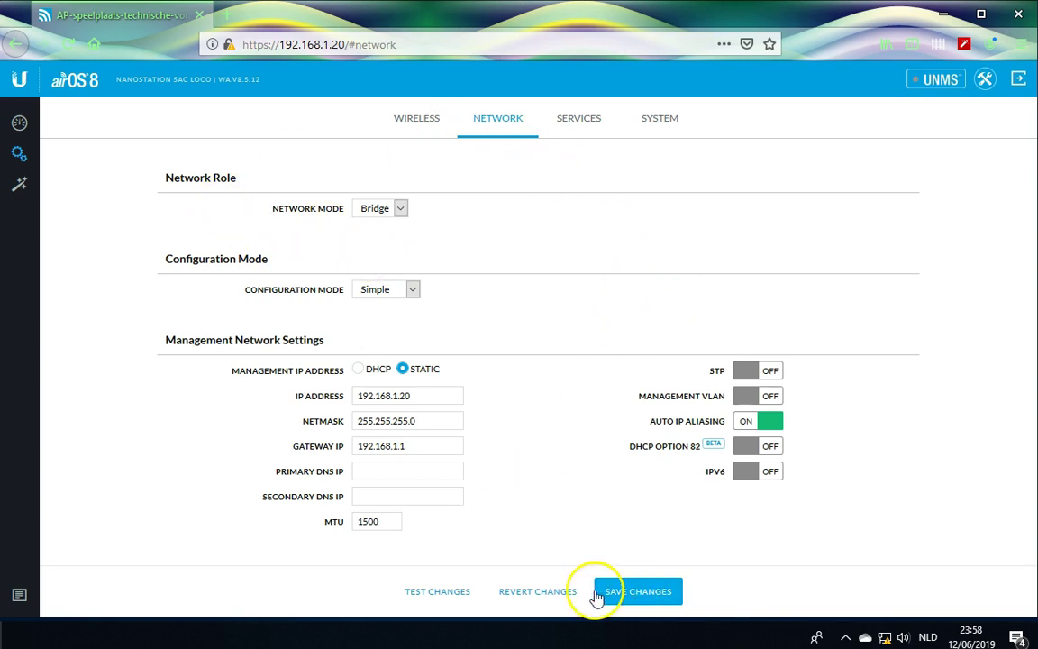
Apply the IPv6 change and close Firefox once the airOS login page returns.
left_click(642, 596)
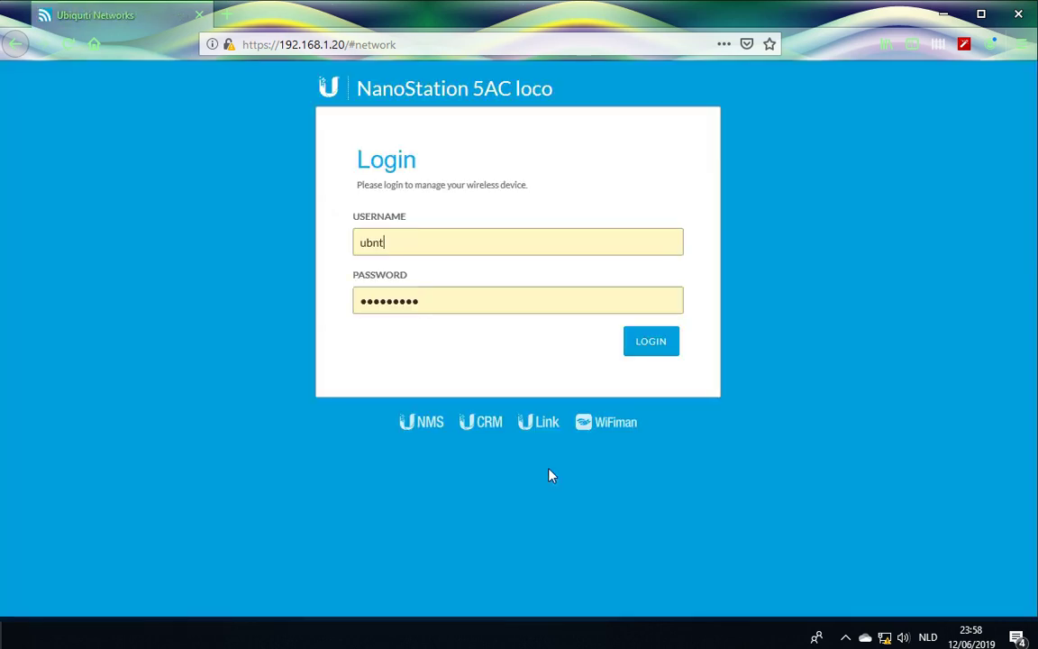
double_click(370, 241)
left_click(200, 20)
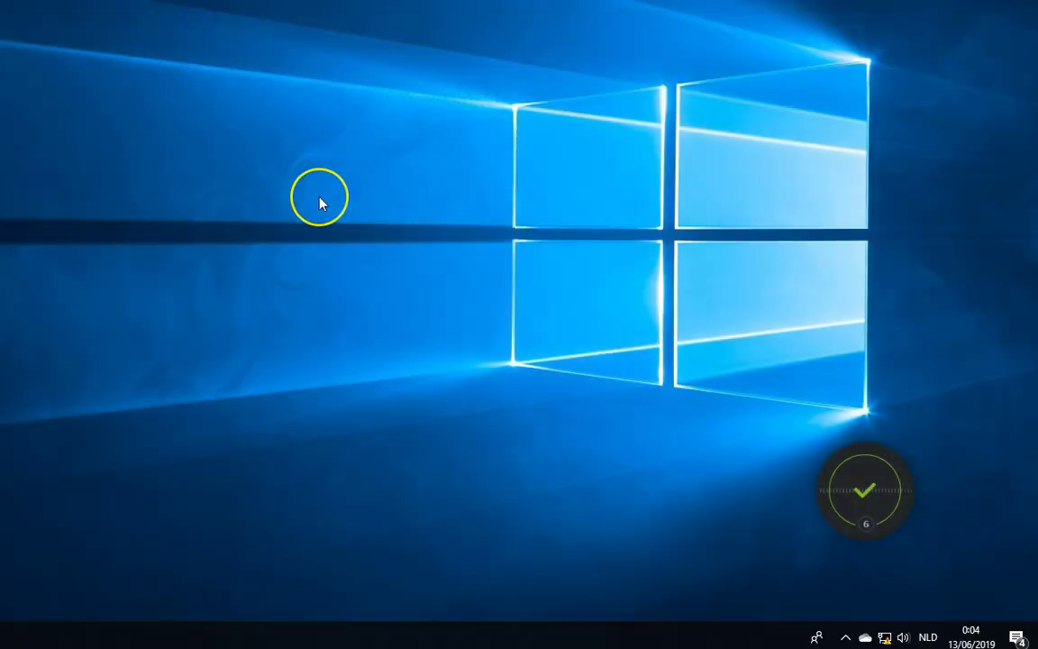